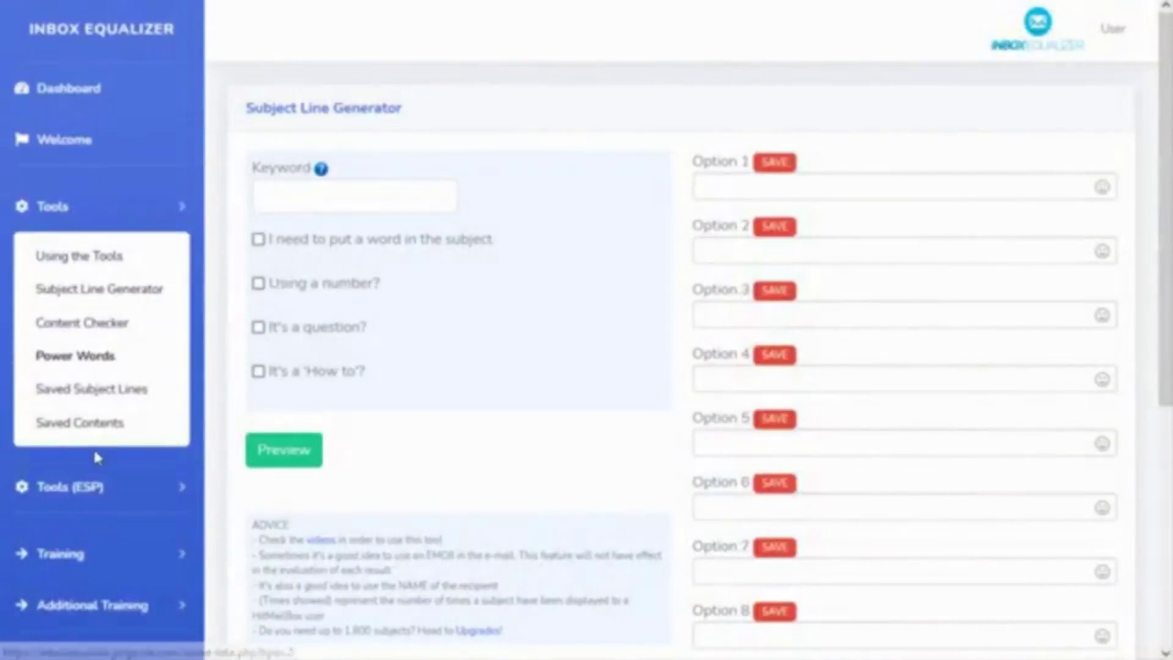
Step: Look over the Using the Tools video tutorials, then return to the Subject Line Generator form
left_click(93, 298)
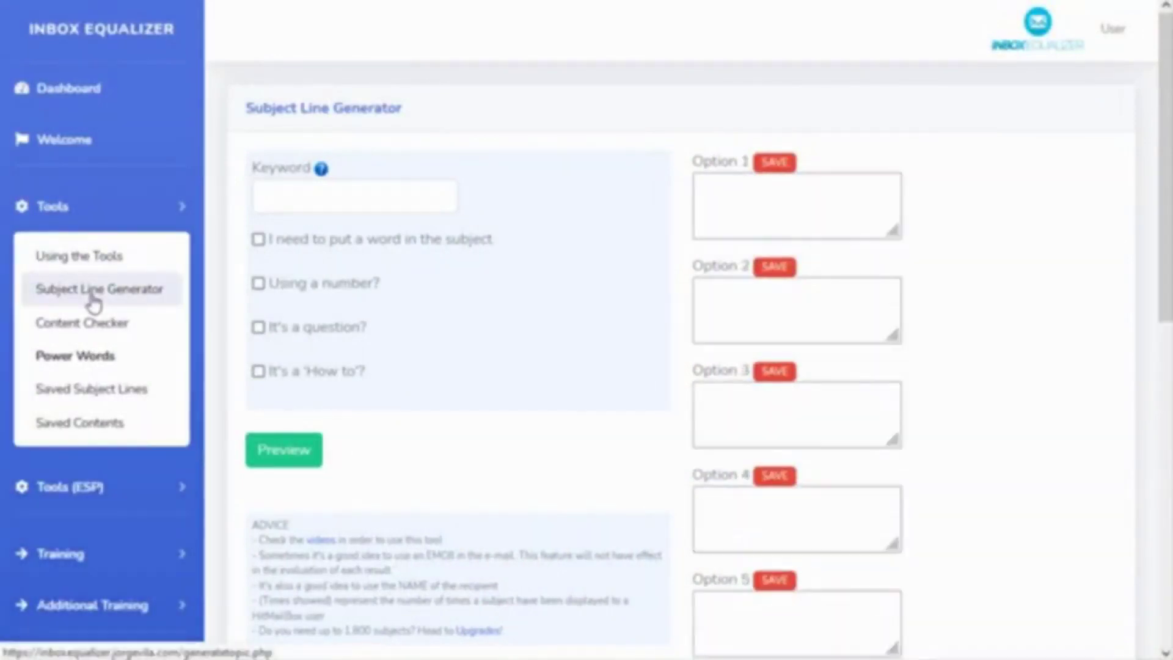
left_click(89, 254)
scroll(379, 264, "down", 1)
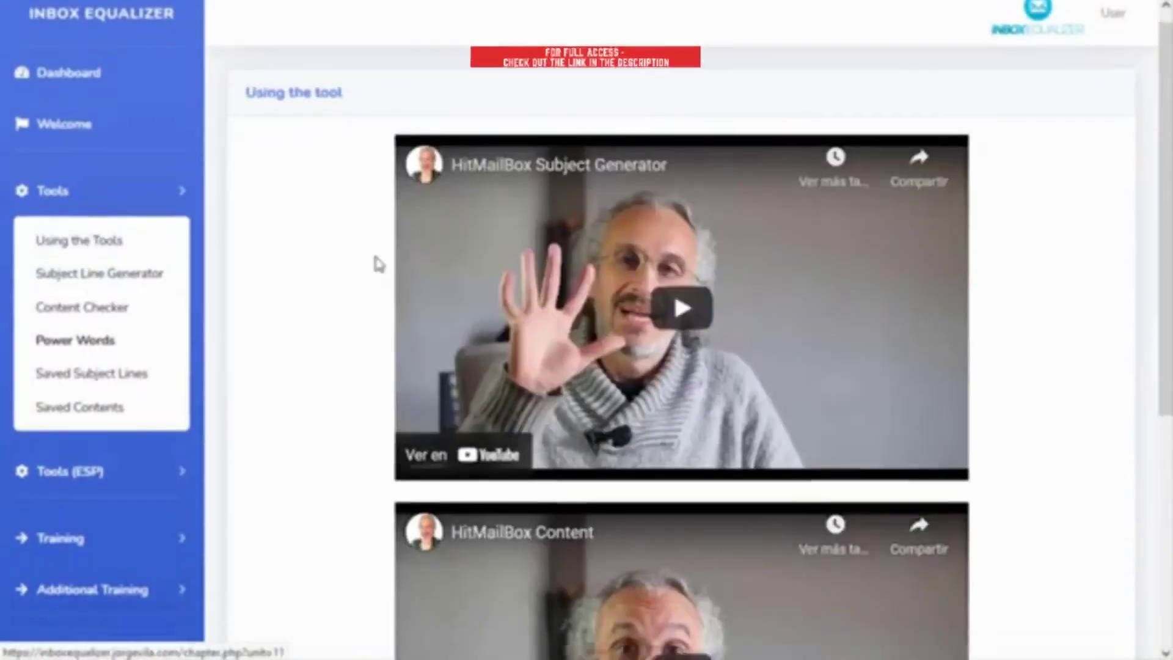
scroll(376, 263, "down", 5)
scroll(375, 261, "up", 5)
left_click(107, 301)
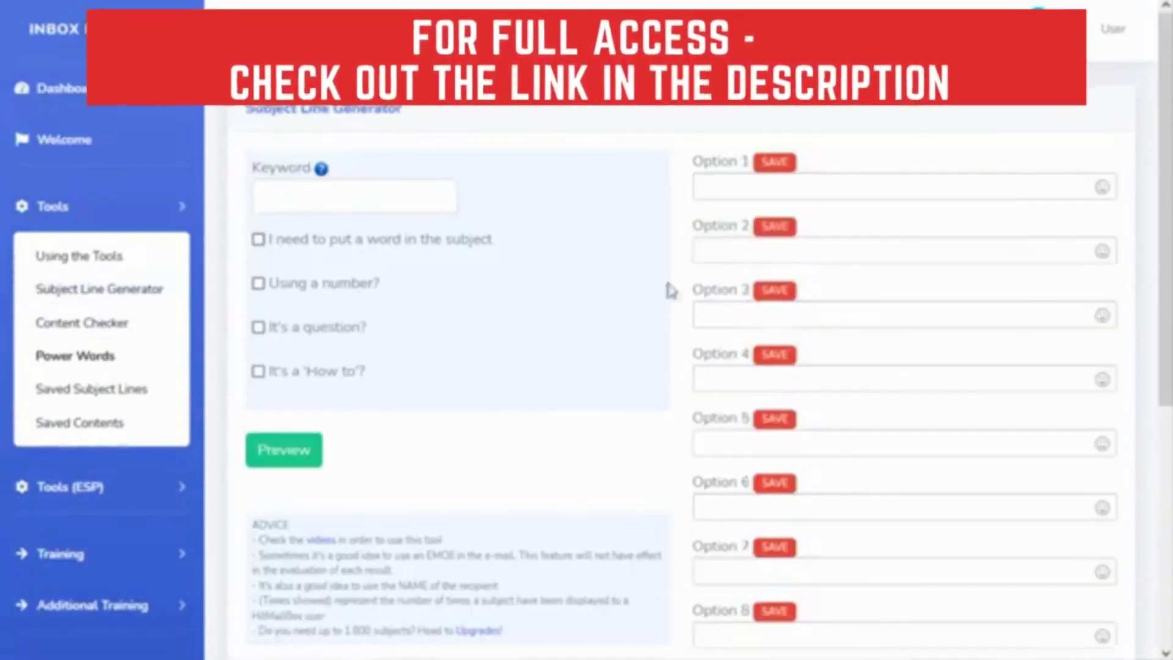
scroll(707, 269, "down", 4)
scroll(746, 293, "up", 4)
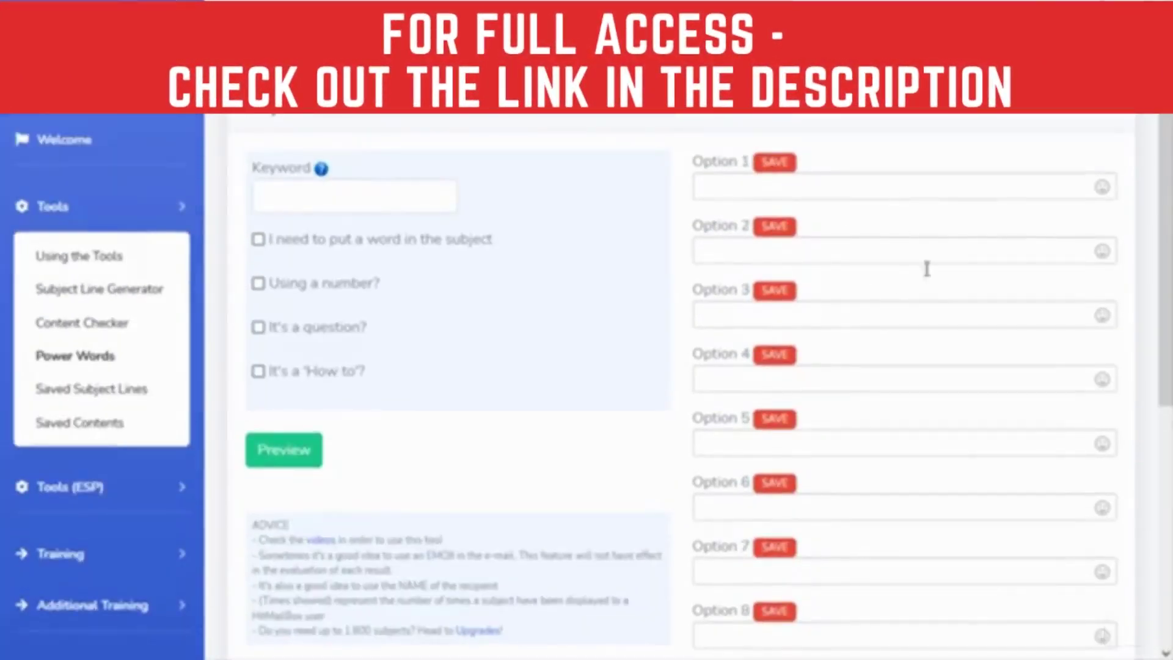
Step: Generate five successive batches of unfiltered, scored subject-line suggestions
left_click(309, 448)
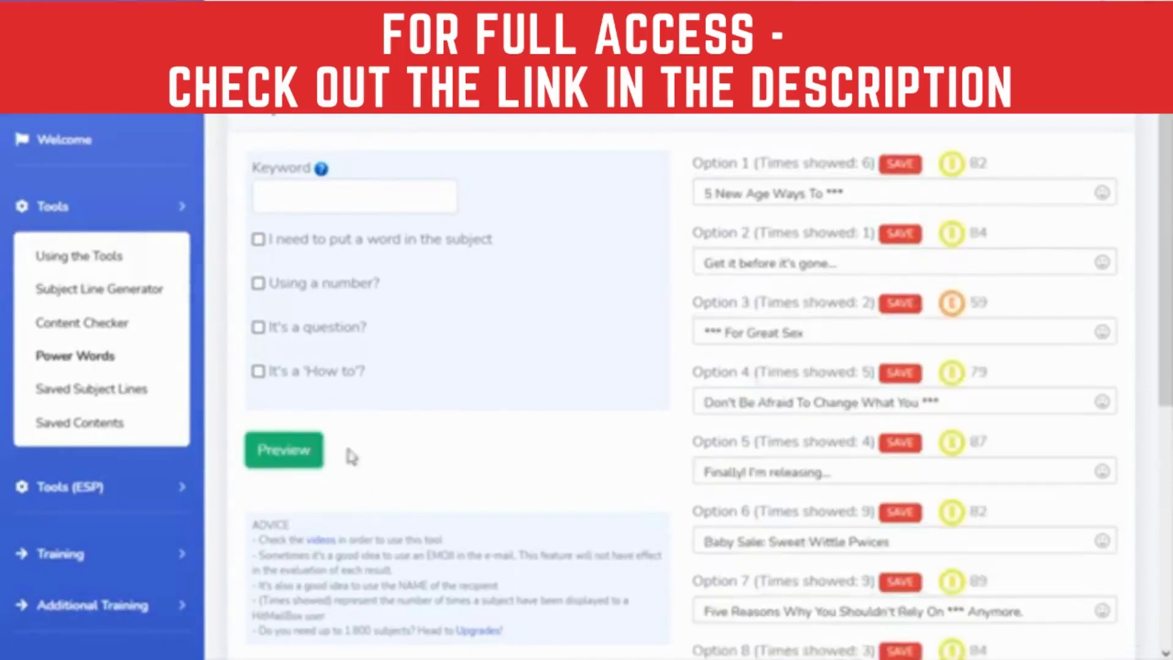
left_click(309, 456)
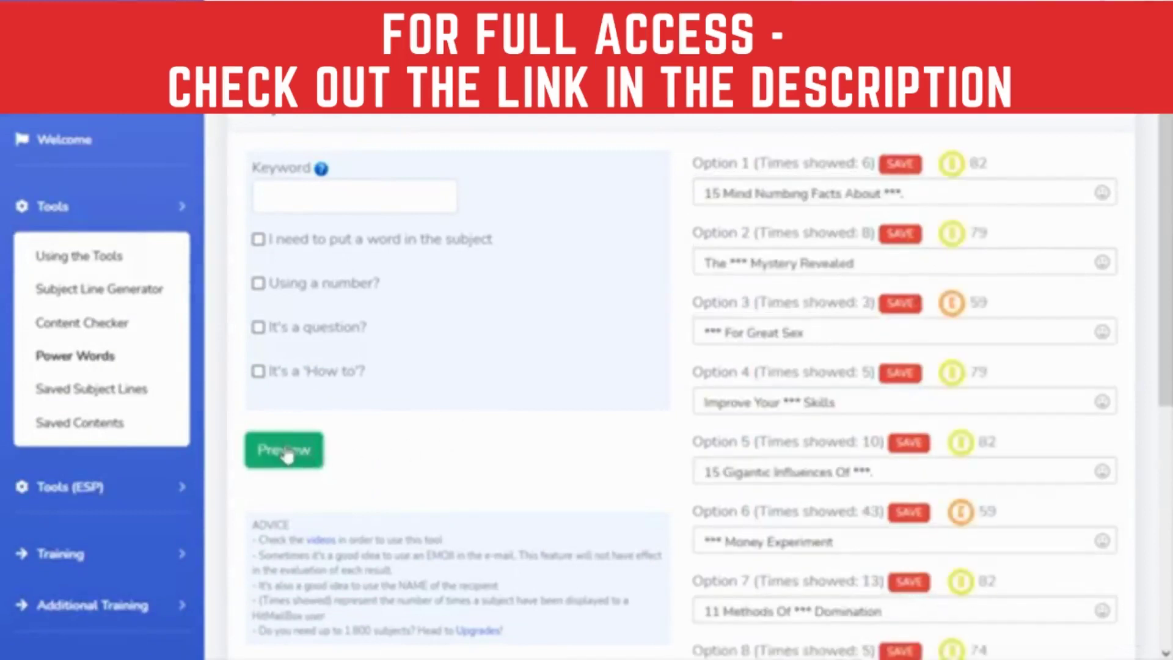
left_click(286, 453)
left_click(286, 451)
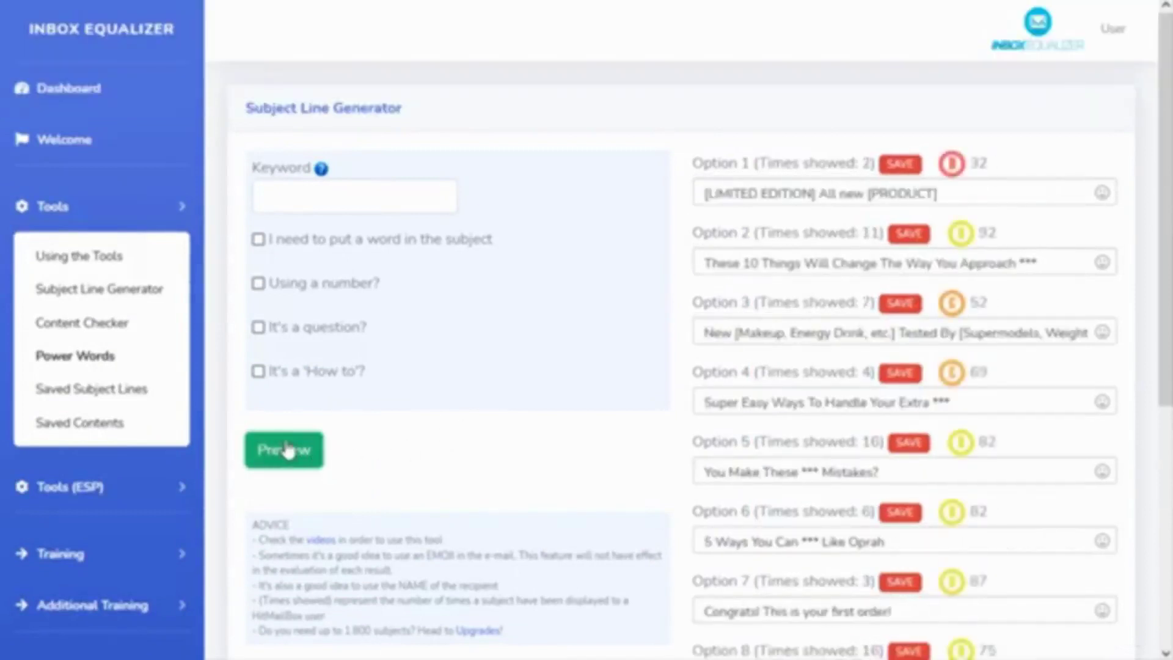
left_click(292, 450)
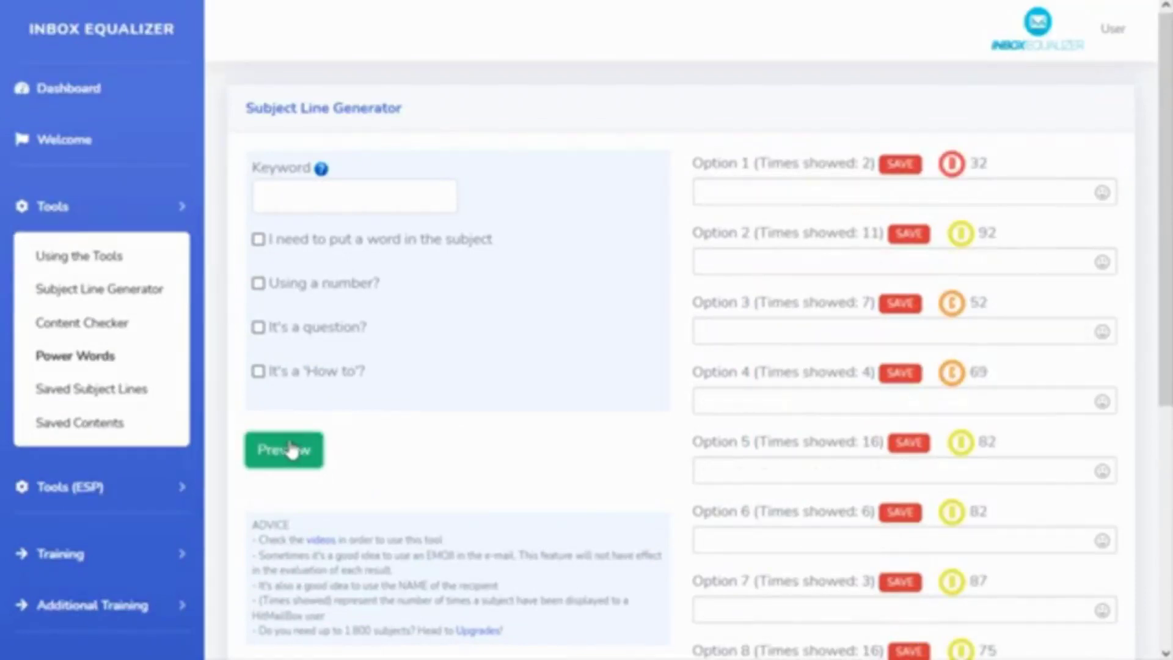
Step: Require the fill-in phrase 'My Product' and preview suggestions like 'The Most Important Elements Of My Product' (89)
mouse_move(961, 166)
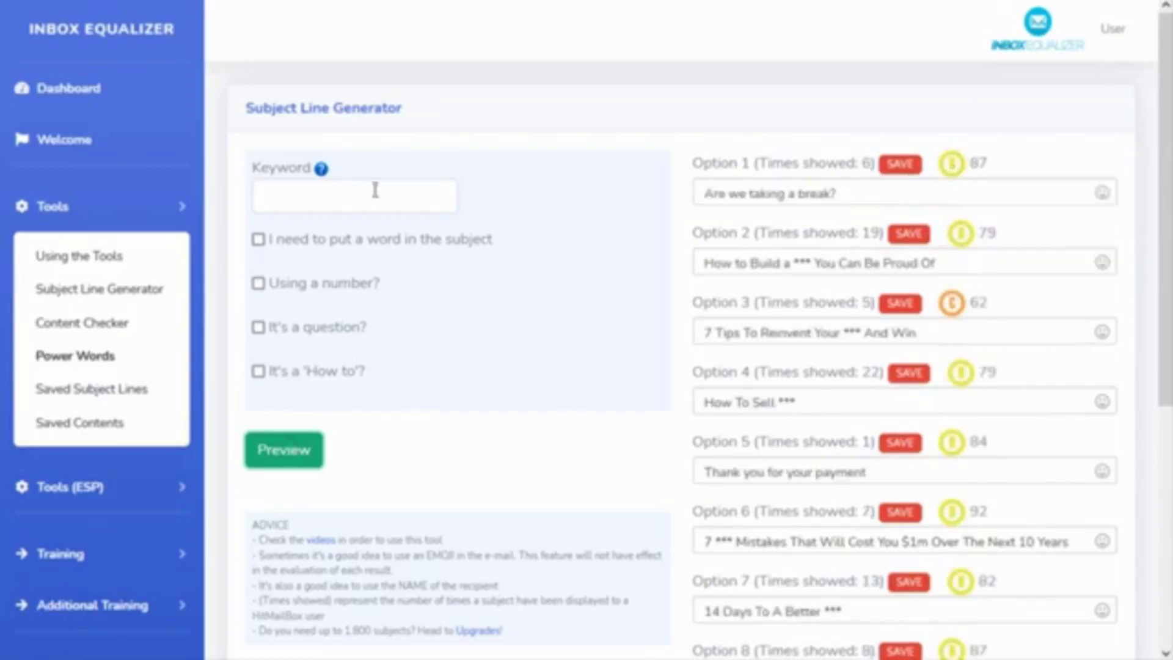
left_click(312, 206)
mouse_move(325, 179)
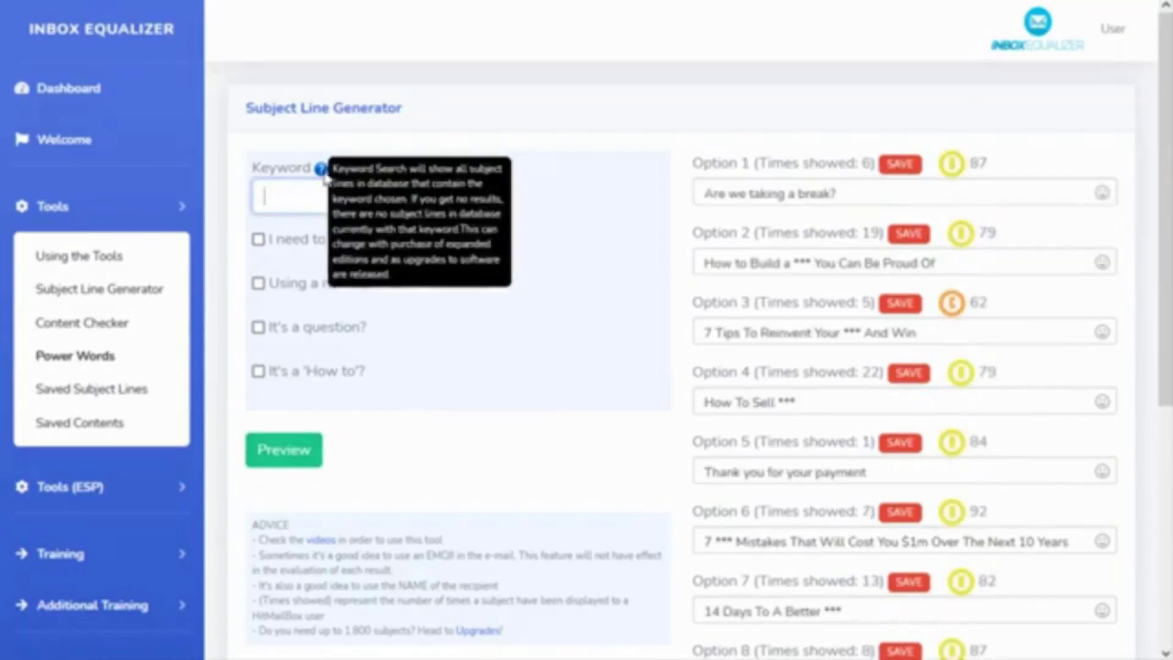
left_click(257, 242)
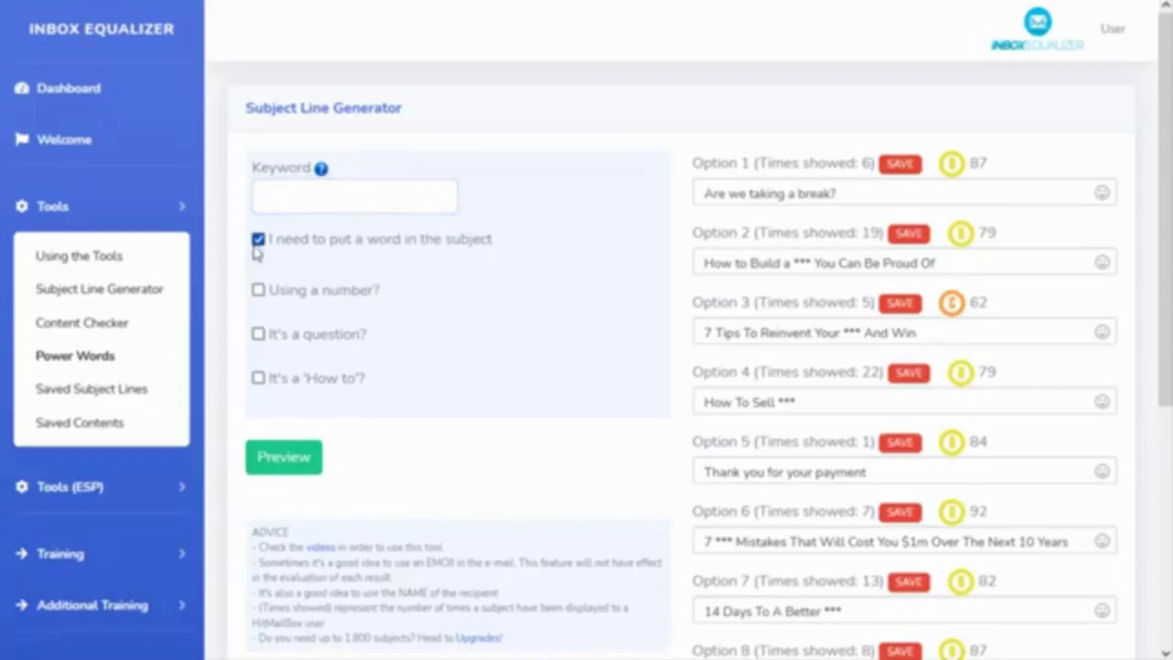
left_click(314, 322)
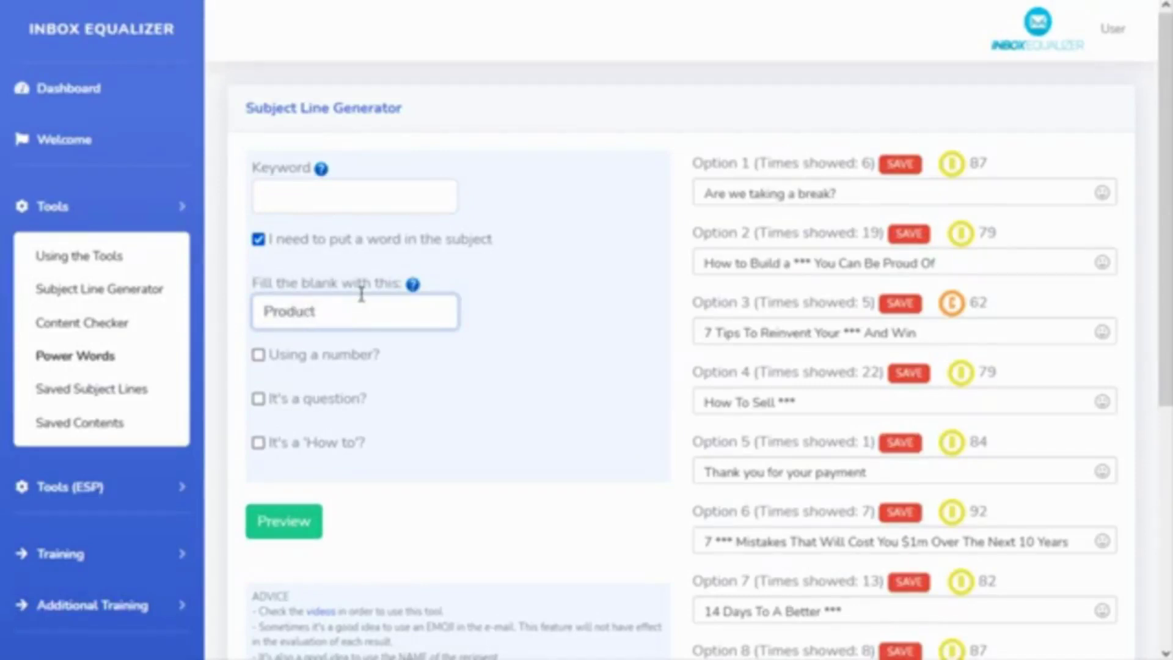
type("My")
left_click(304, 520)
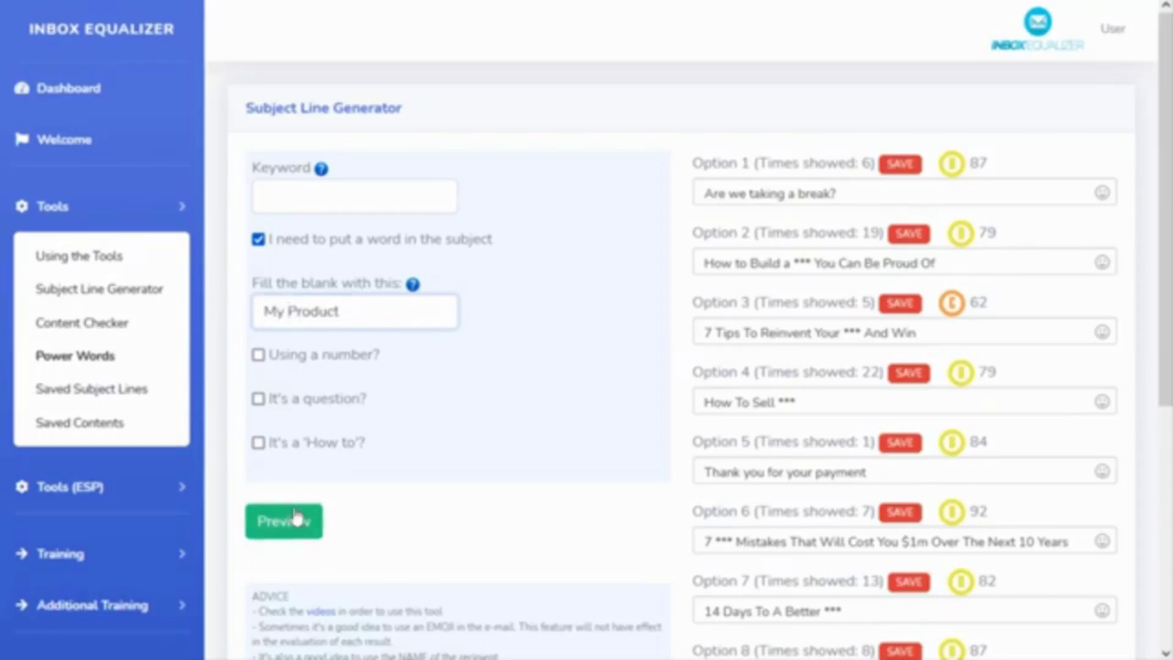
left_click_drag(900, 337, 966, 328)
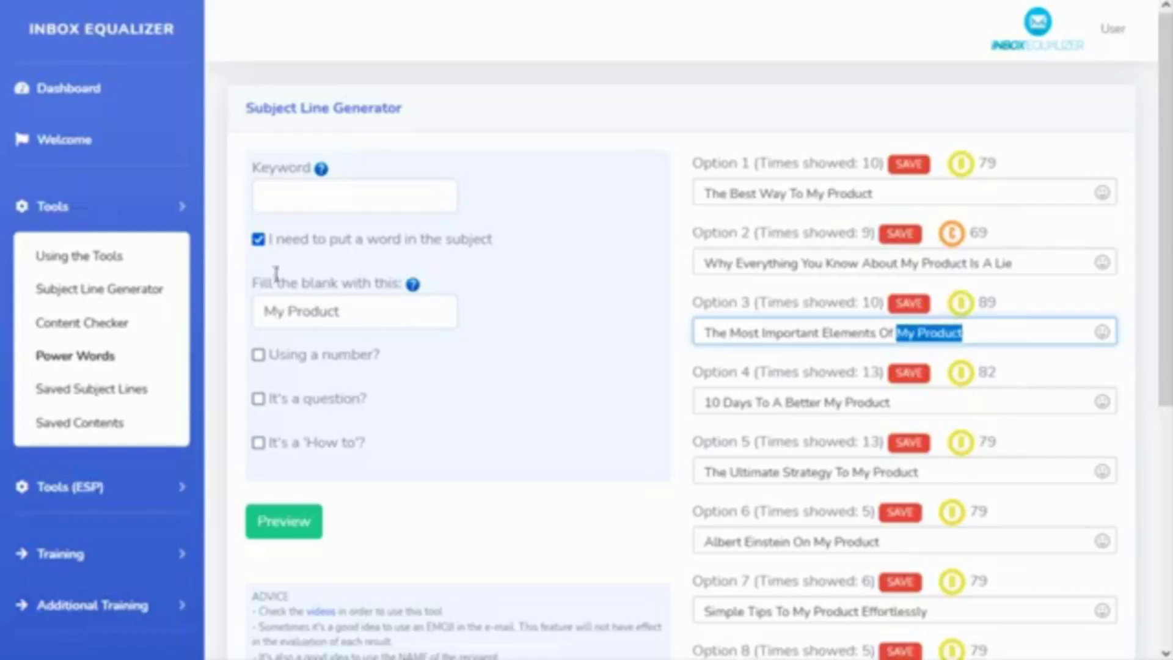
Step: Replace the required-word filter with 'Using a number?' and generate numbered subject lines
left_click(259, 240)
left_click(258, 284)
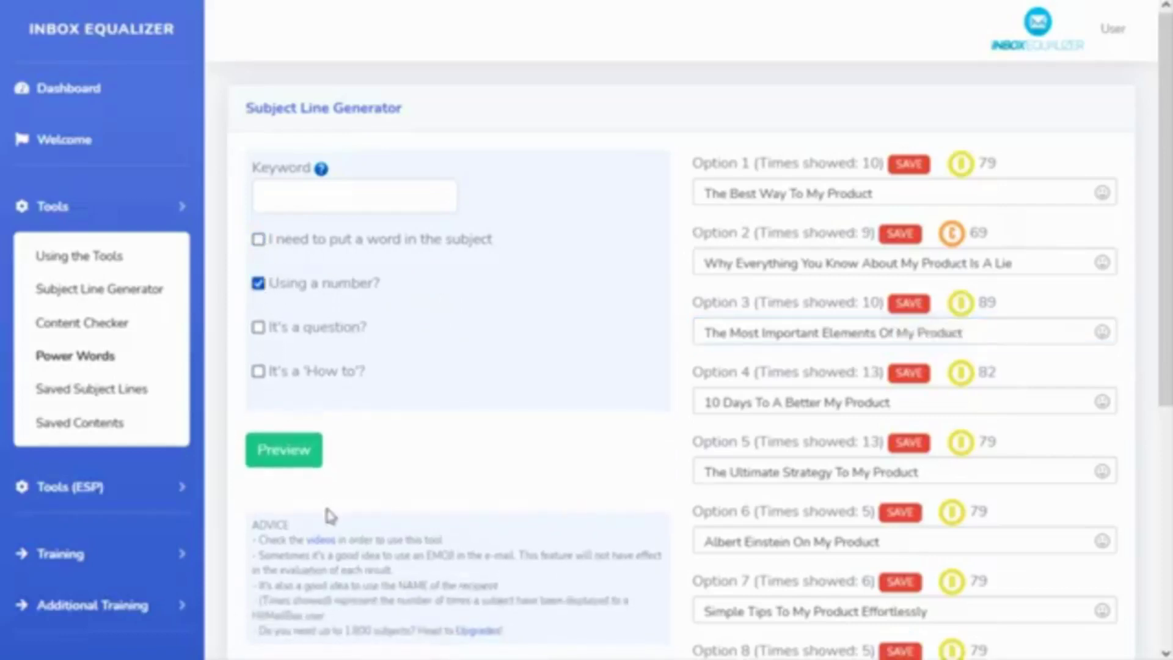
left_click(315, 463)
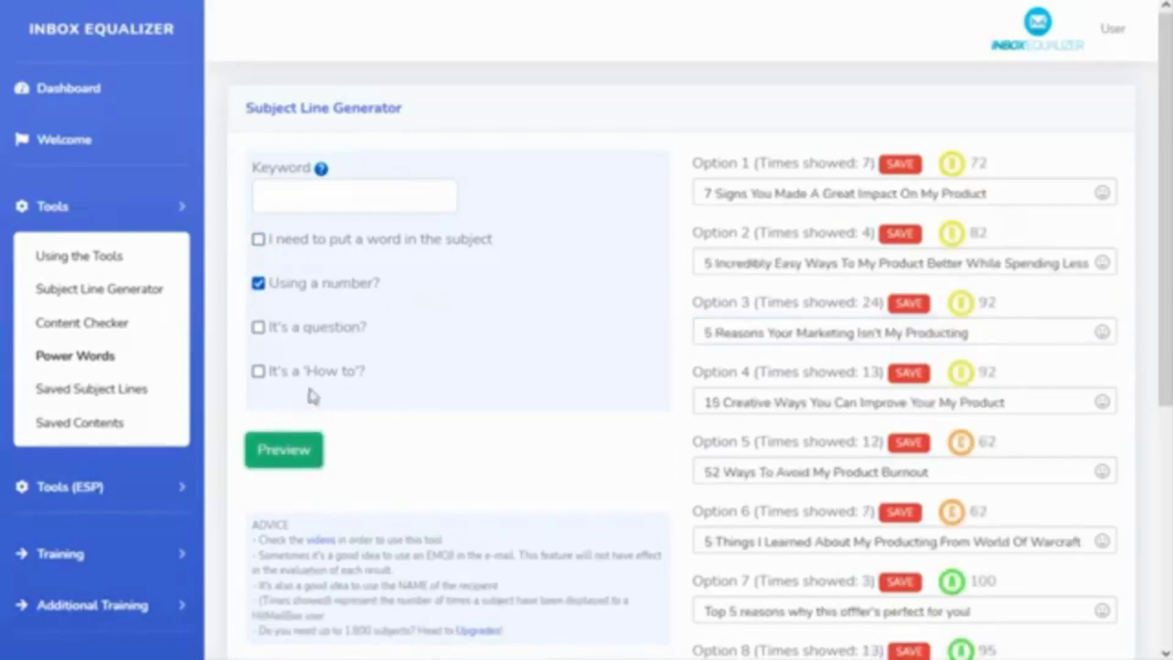
Step: Switch to the question-only filter and generate questions like 'Too busy to read this email?' (87)
left_click(258, 327)
left_click(259, 284)
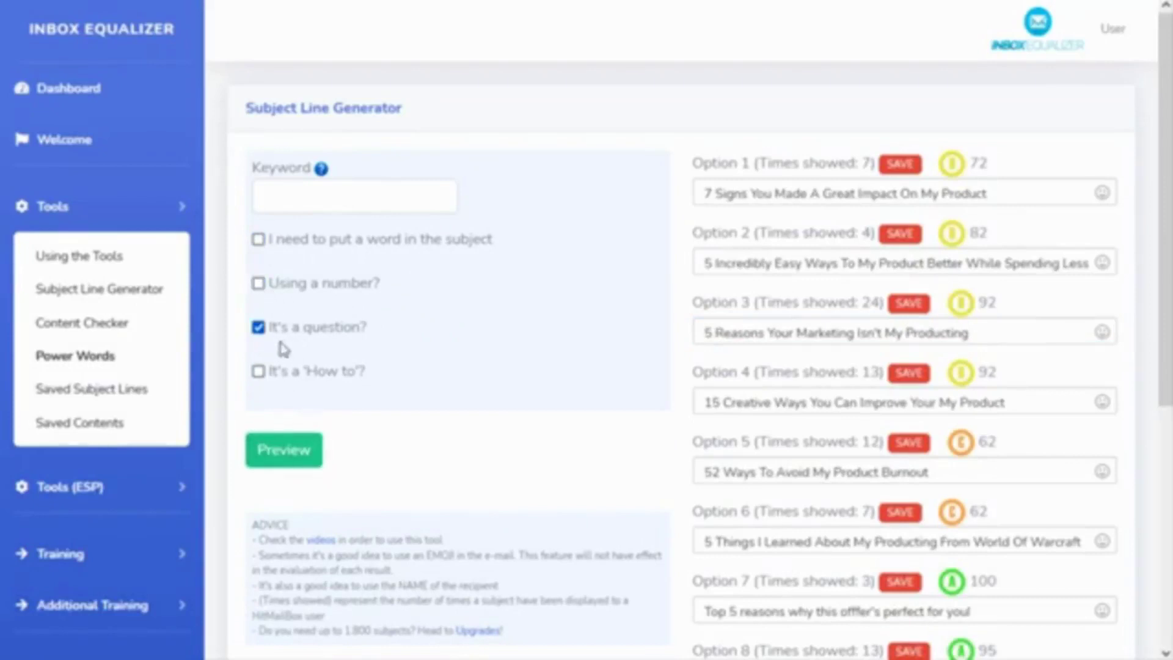
left_click(258, 327)
left_click(308, 463)
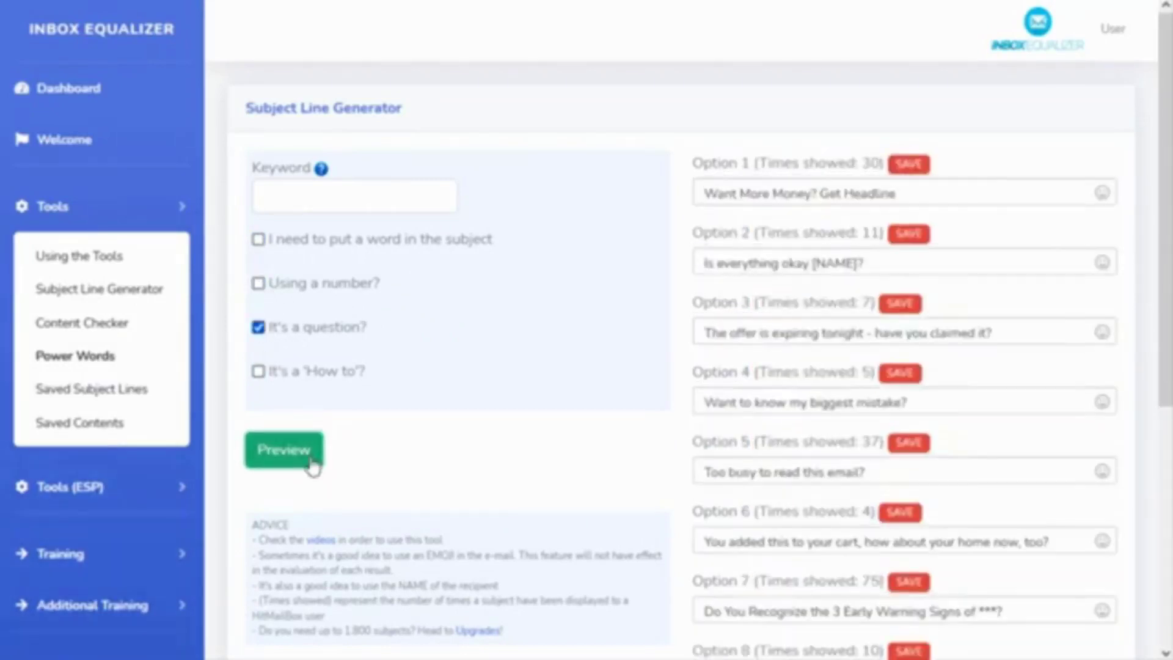
scroll(868, 366, "down", 1)
scroll(868, 367, "up", 1)
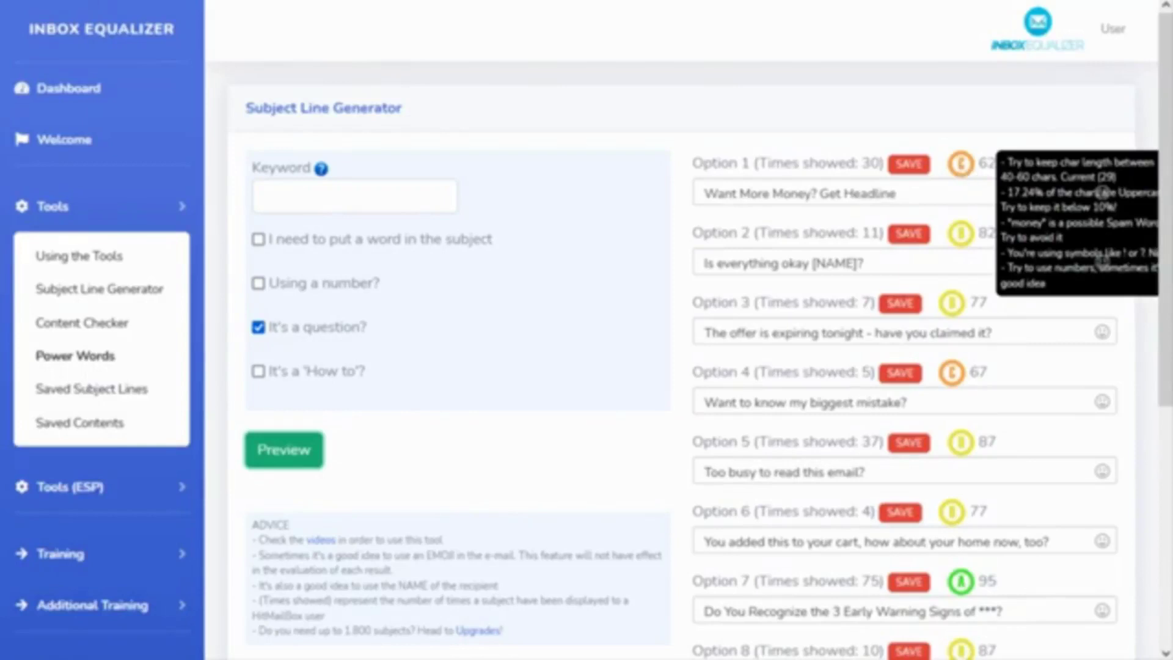
Step: Edit Option 1 to read 'Want more from us? Get Headline 1!!', raising its score to 90
double_click(791, 193)
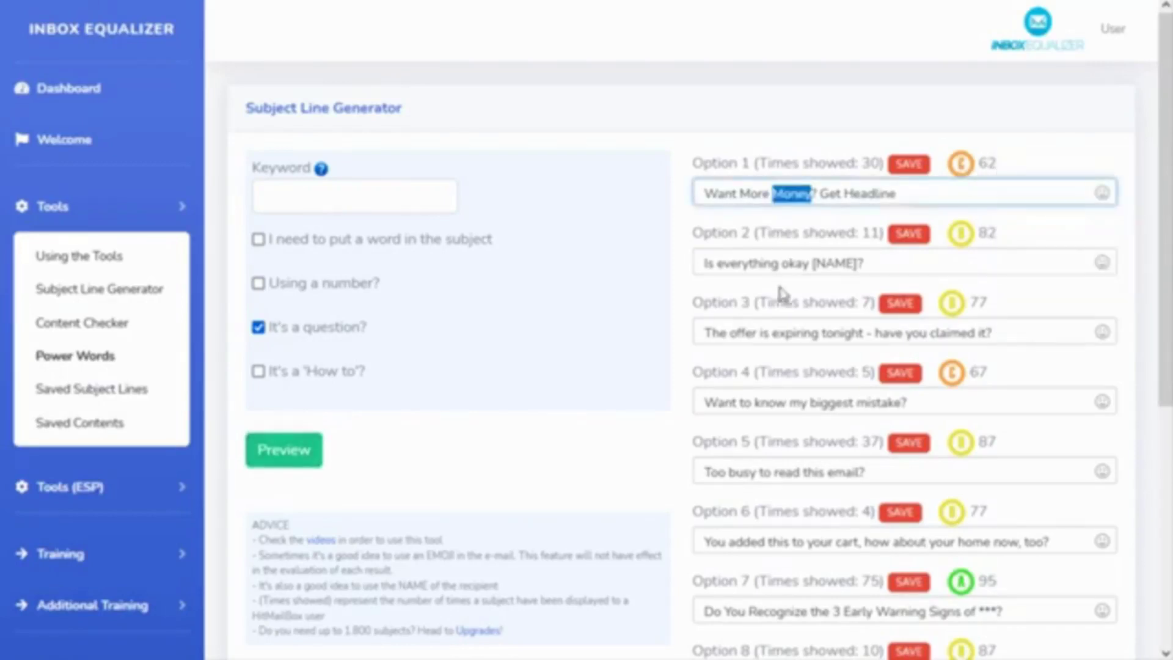
type("income")
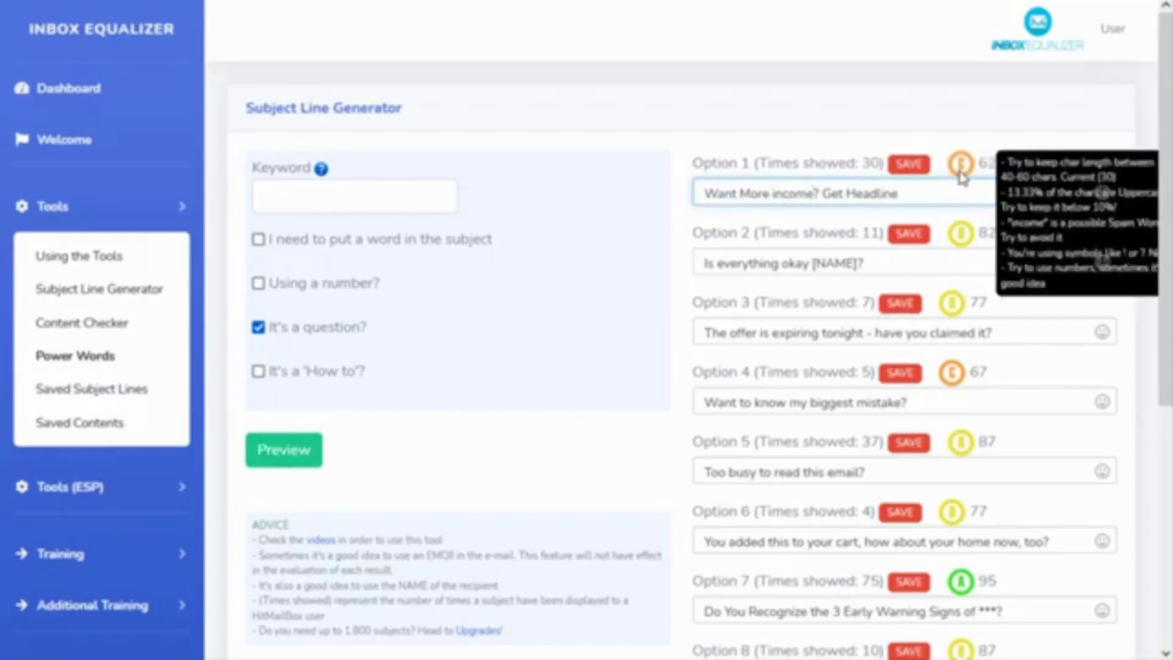
left_click_drag(815, 193, 782, 193)
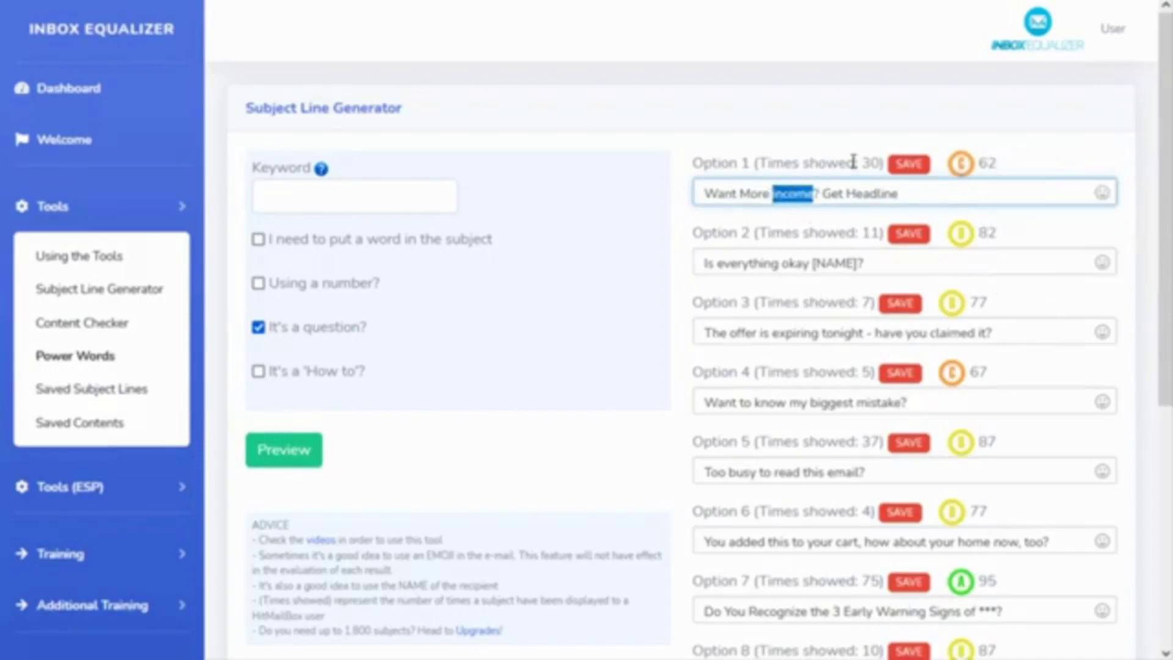
type("from you")
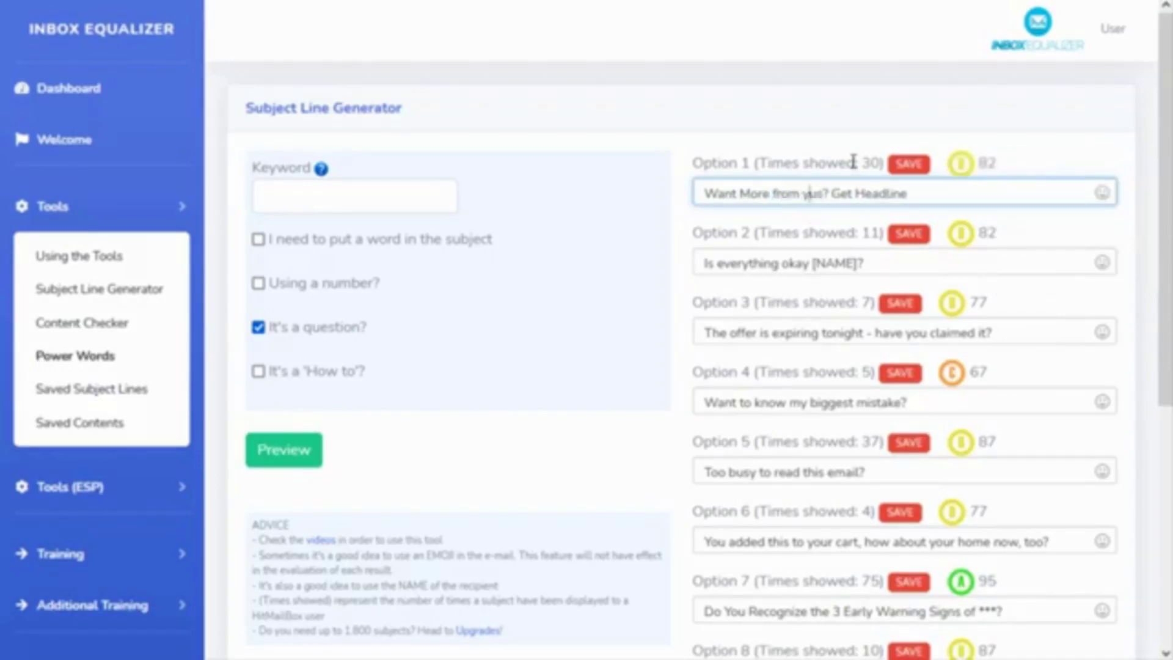
key("BackSpace")
mouse_move(960, 169)
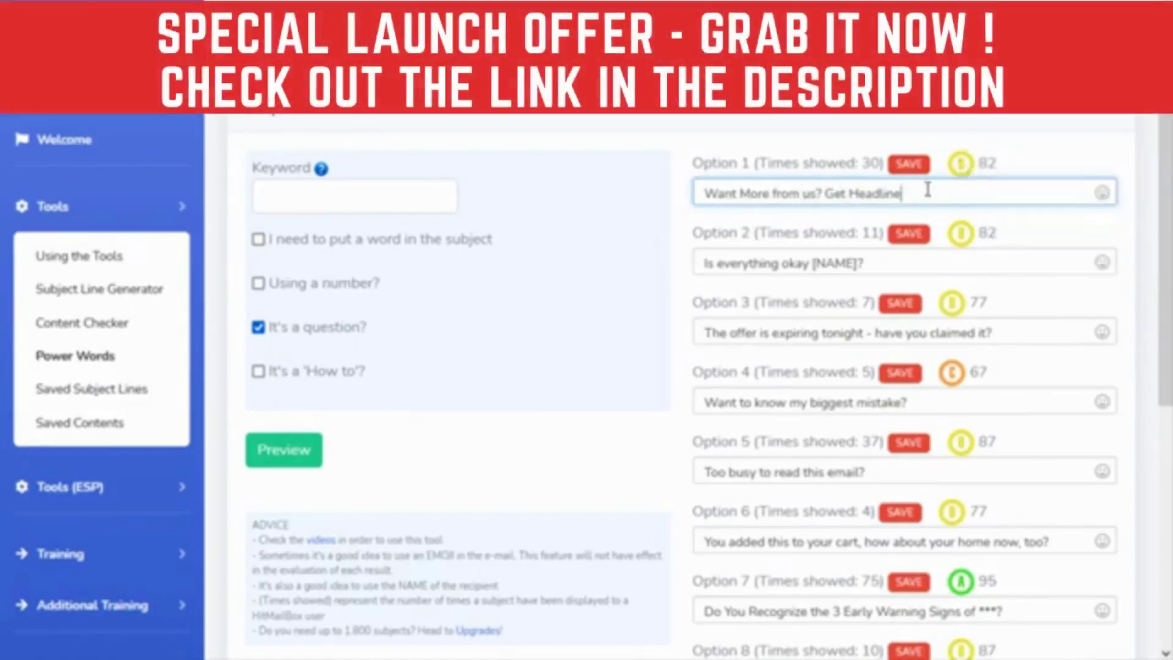
type("1")
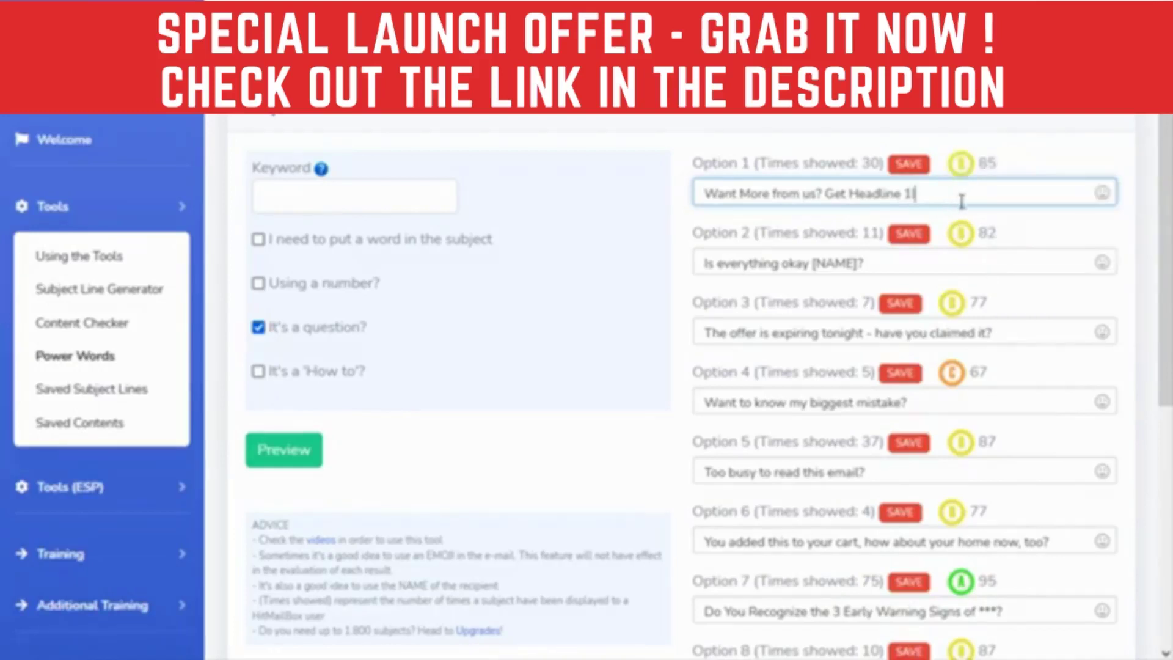
type("!!")
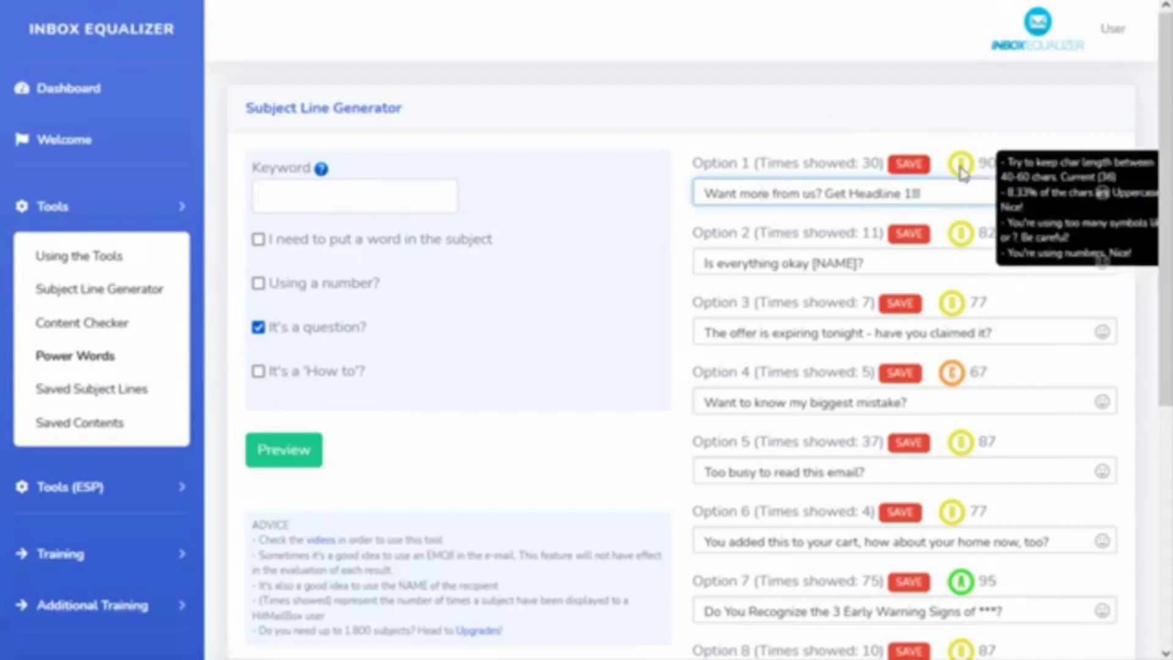
Step: Read the grade tips and select the '***' placeholder in Option 7, which scores 95
scroll(984, 232, "down", 3)
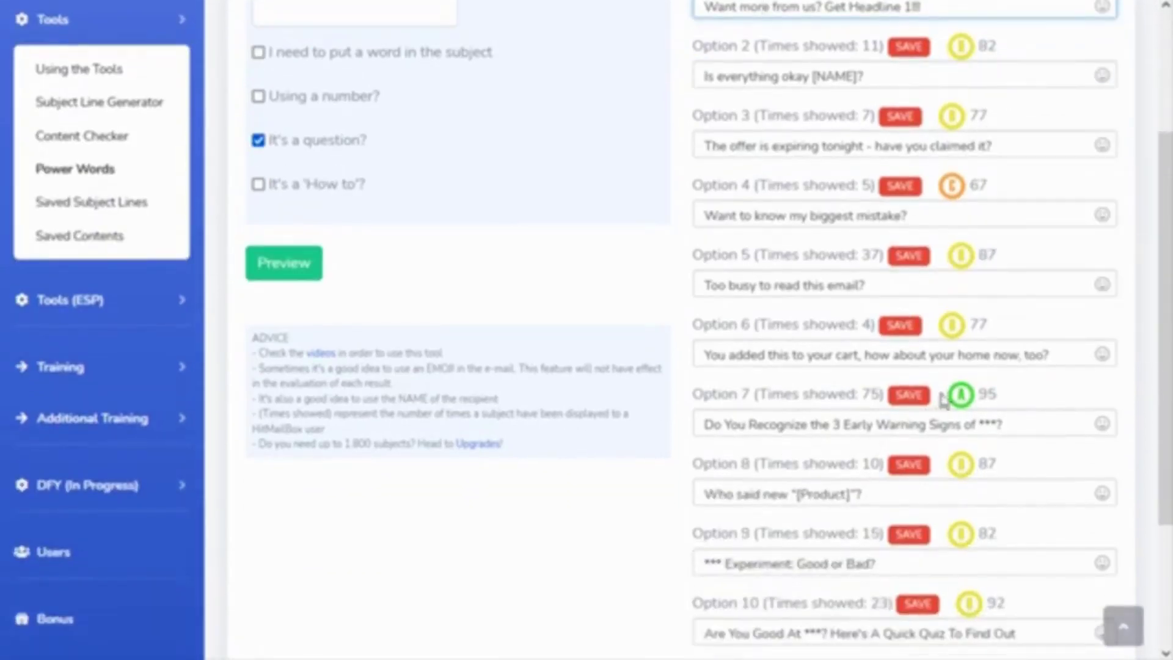
mouse_move(972, 401)
double_click(996, 426)
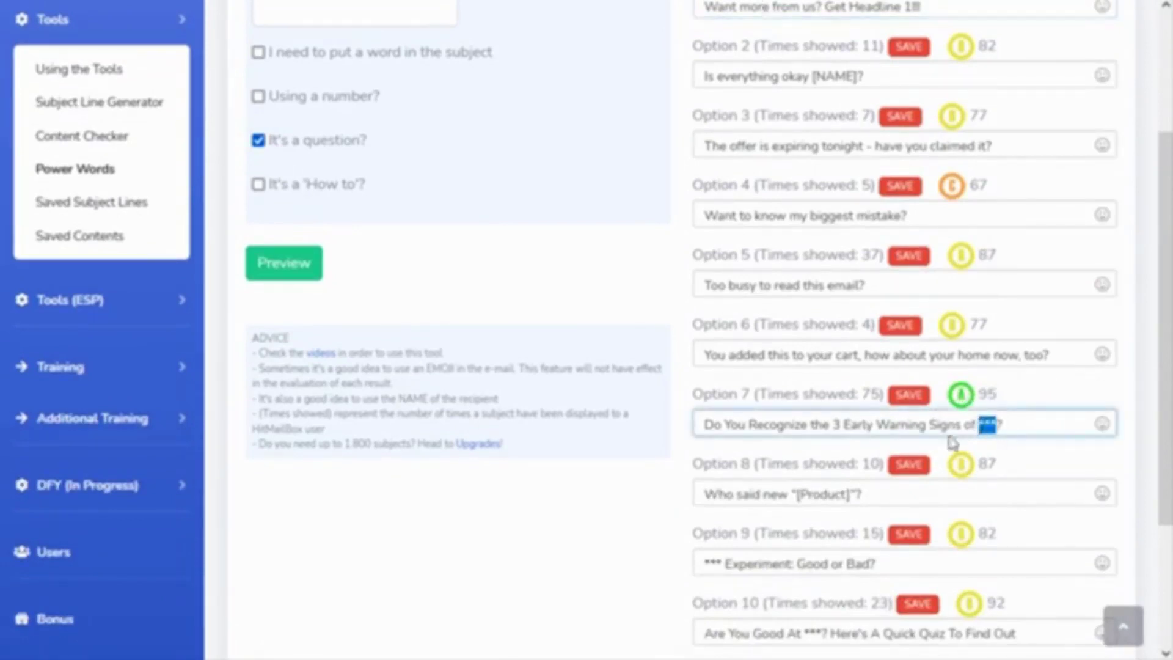
scroll(455, 356, "up", 3)
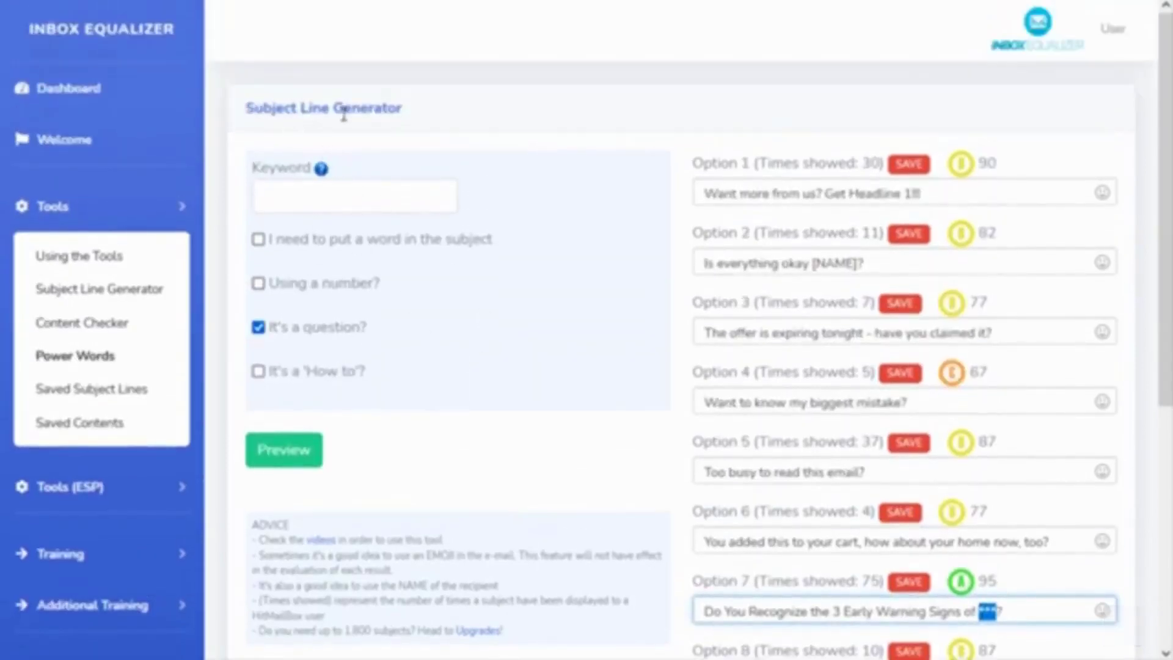
Step: Enter the email 'hello there; I want to give you money' in the Content Checker, fixing the typo
left_click(105, 325)
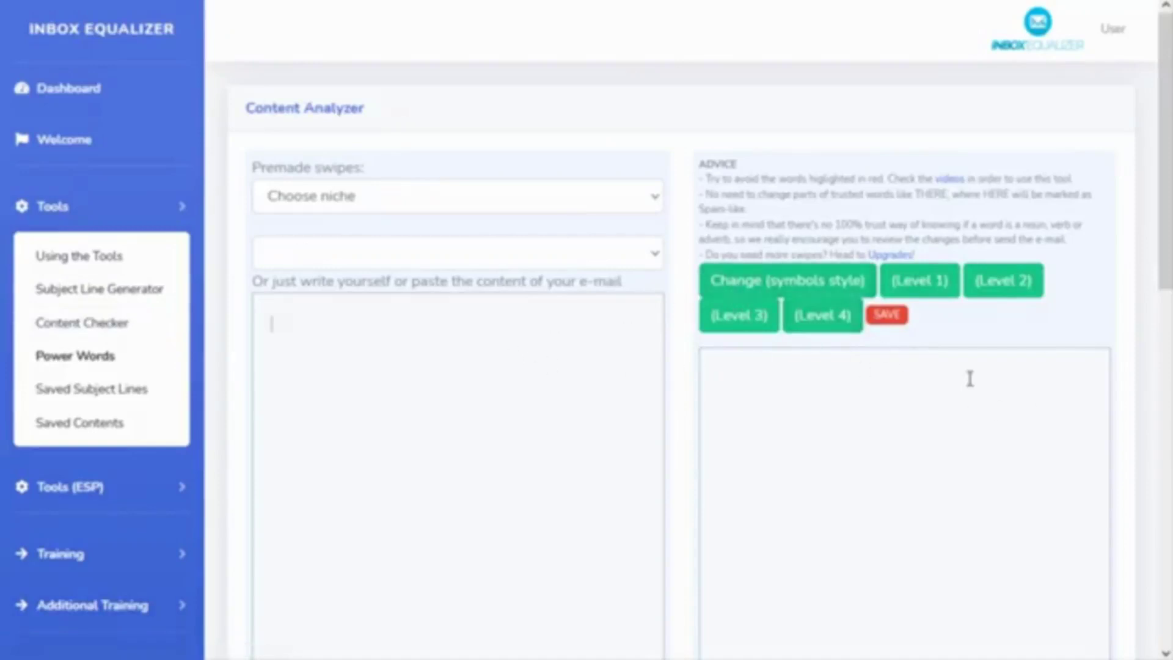
type("ello there;  I want to ")
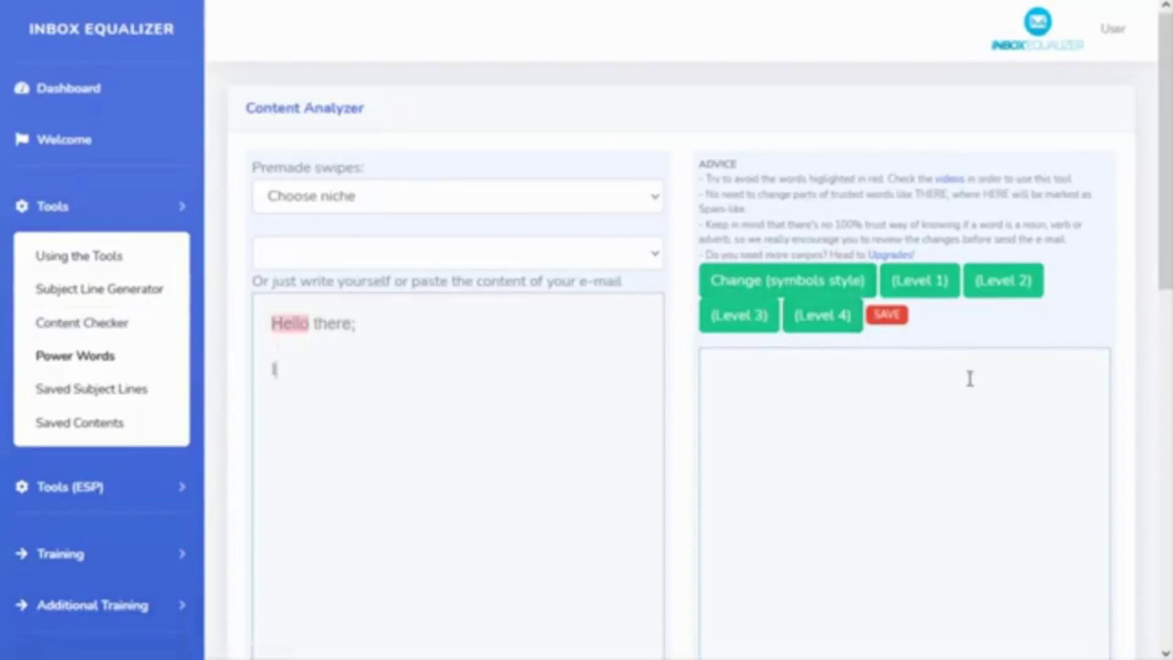
type("givbe")
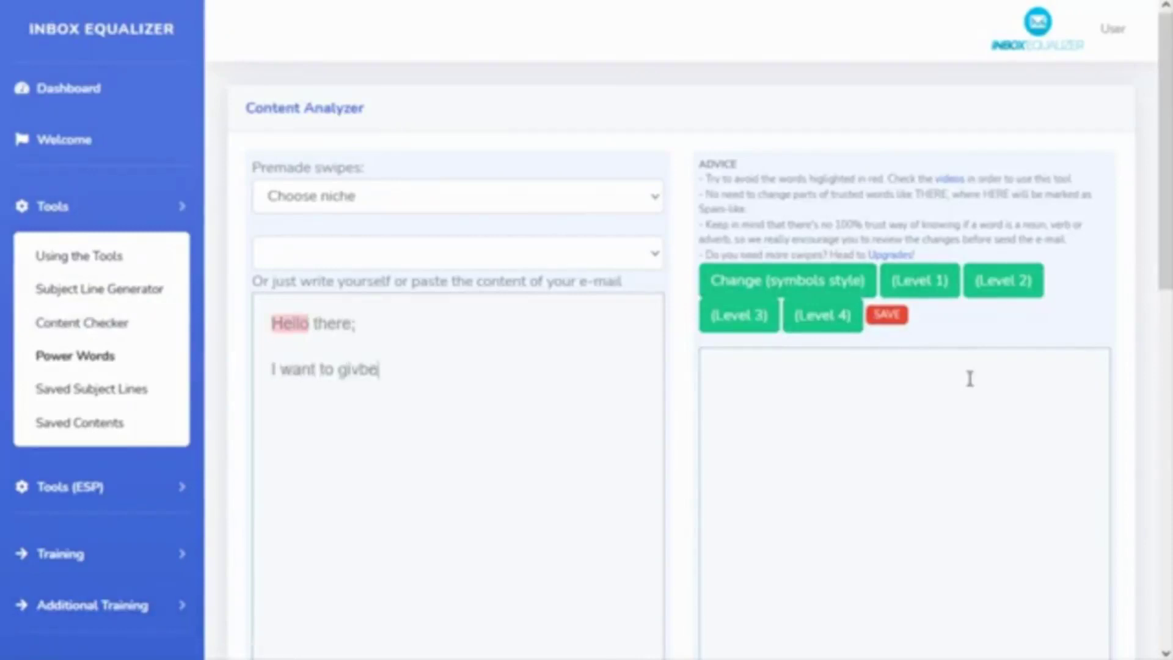
type(" you mone")
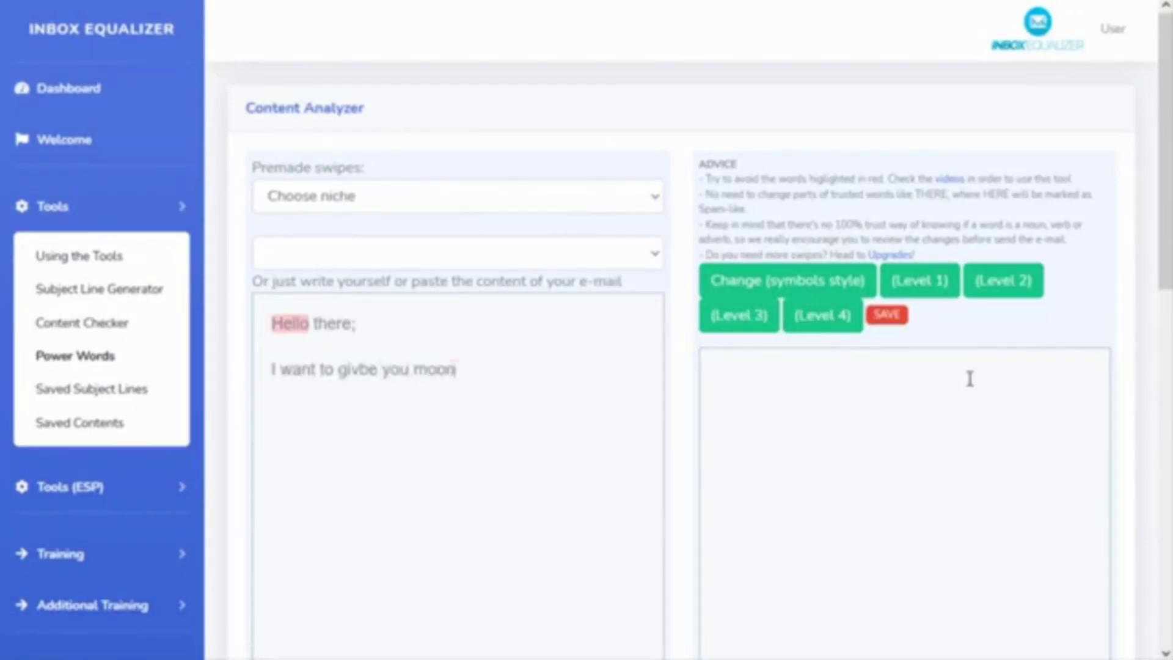
type("y")
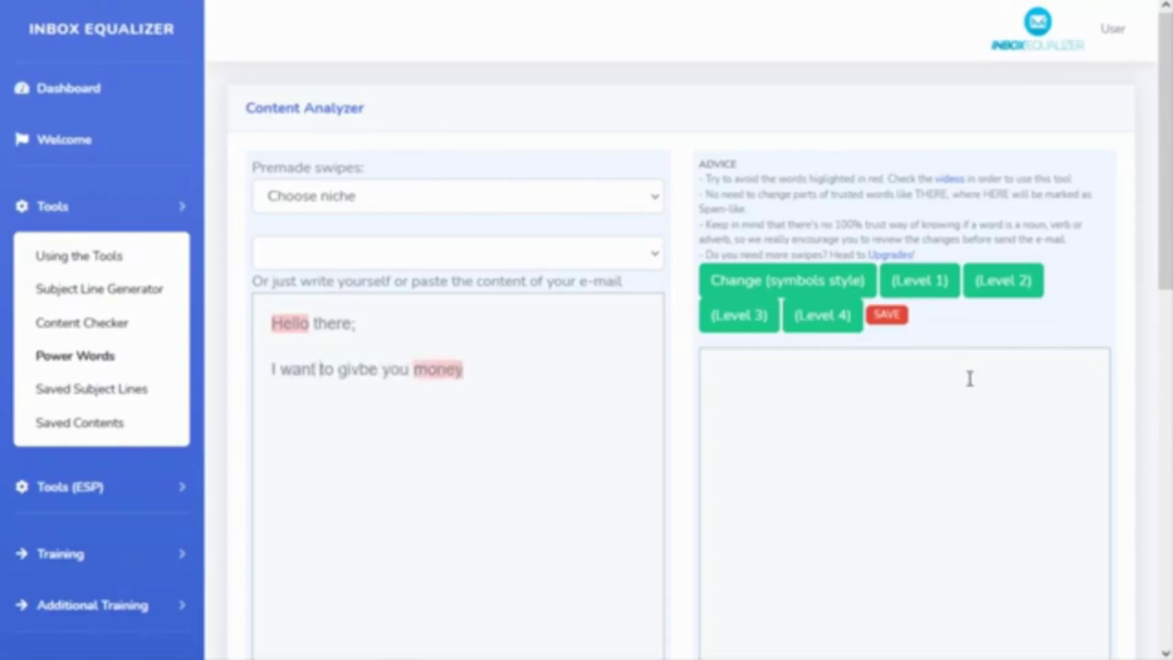
key("Delete")
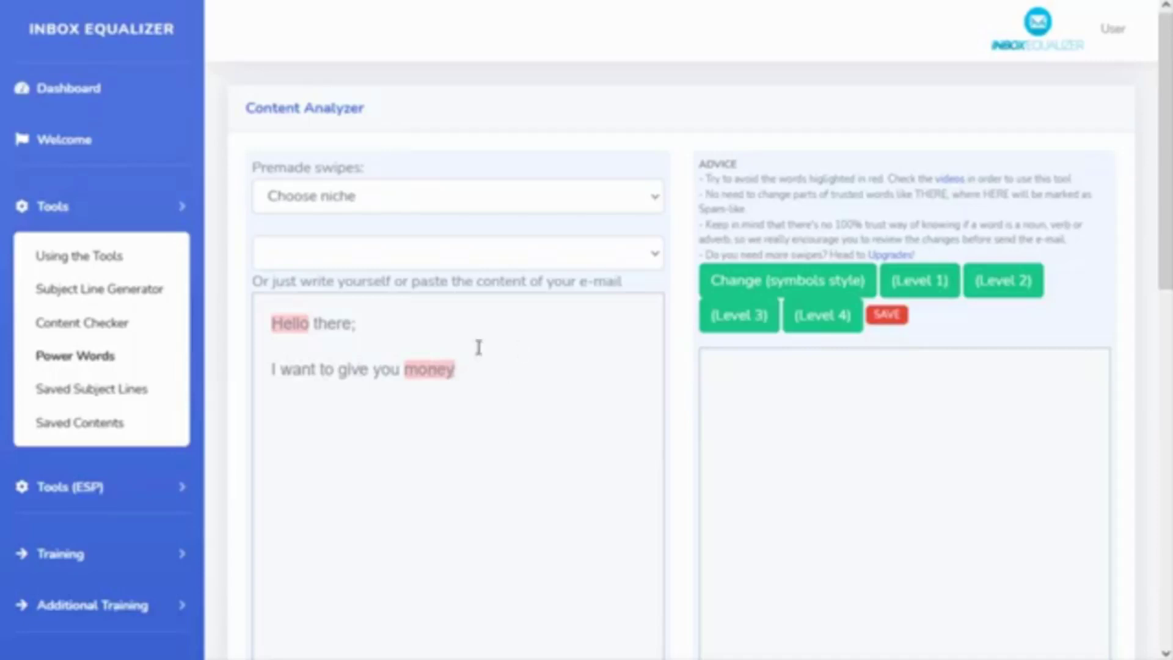
Step: Convert the email to symbols style, try Level 1, then revert to 'he110 there; I want to give you m0ney'
left_click(753, 290)
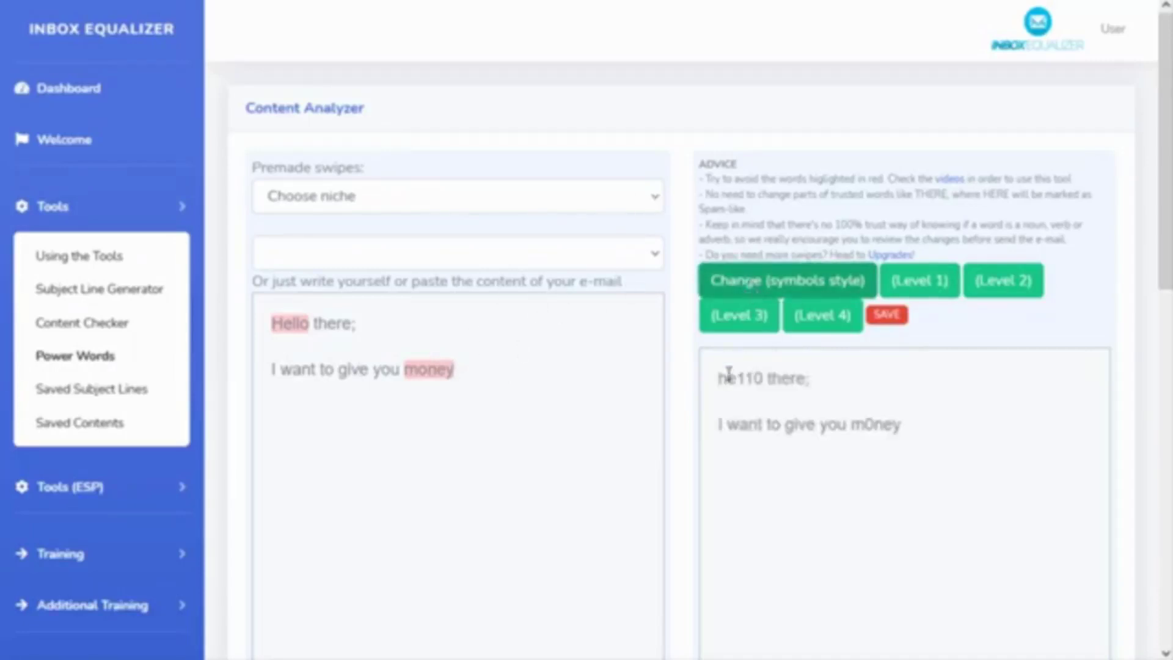
left_click(914, 281)
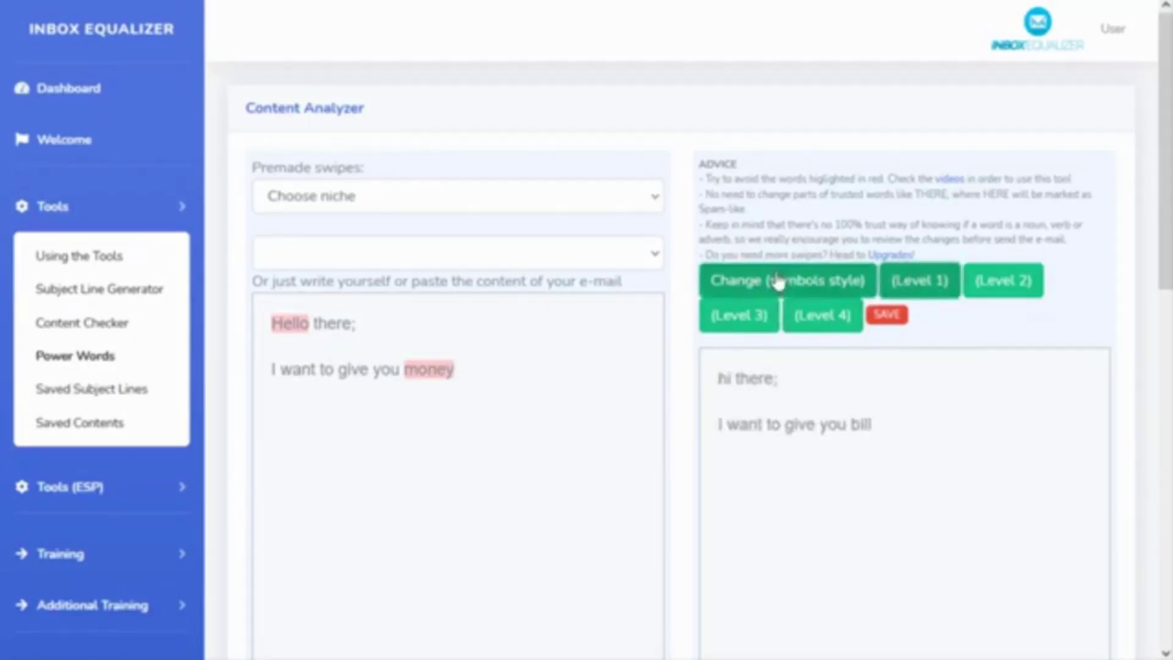
left_click(778, 280)
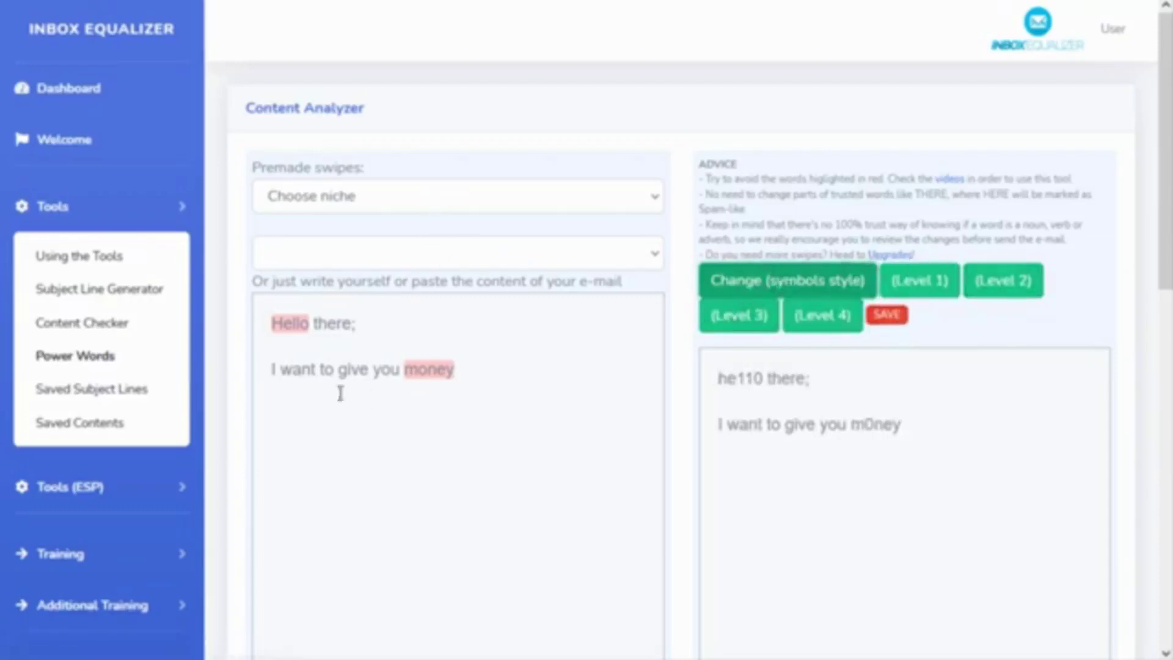
left_click(419, 205)
Step: Load the WEIGHT LOSS swipe 'Drop 11 pounds in 2 weeks?' into the email box
scroll(446, 281, "down", 1)
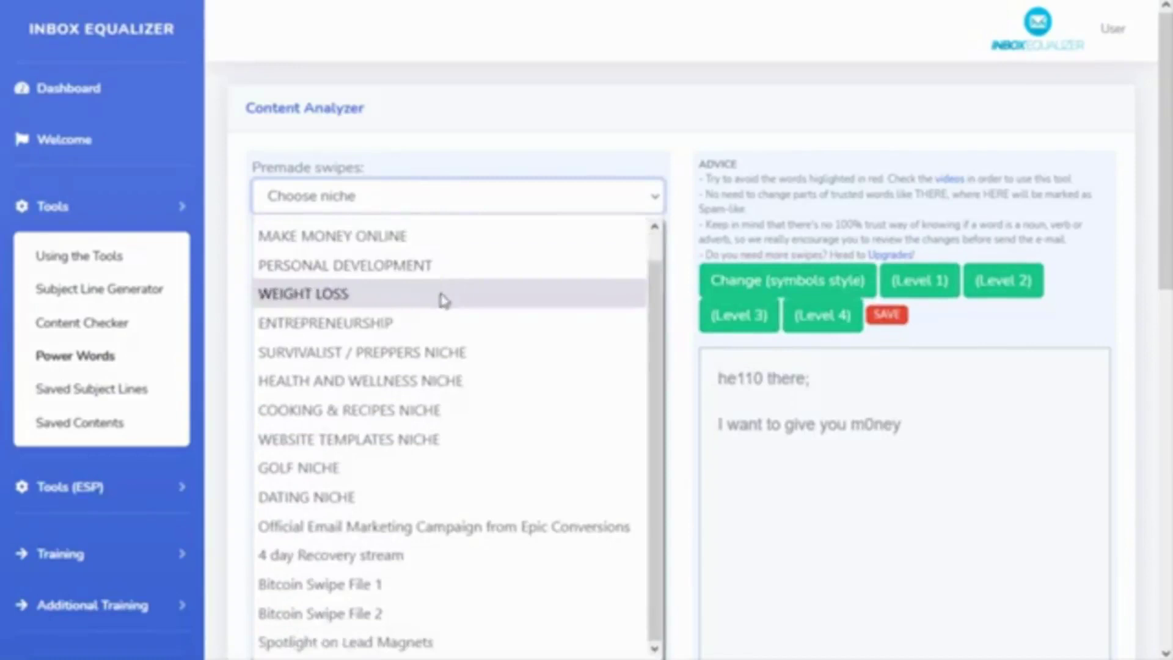
scroll(444, 323, "up", 1)
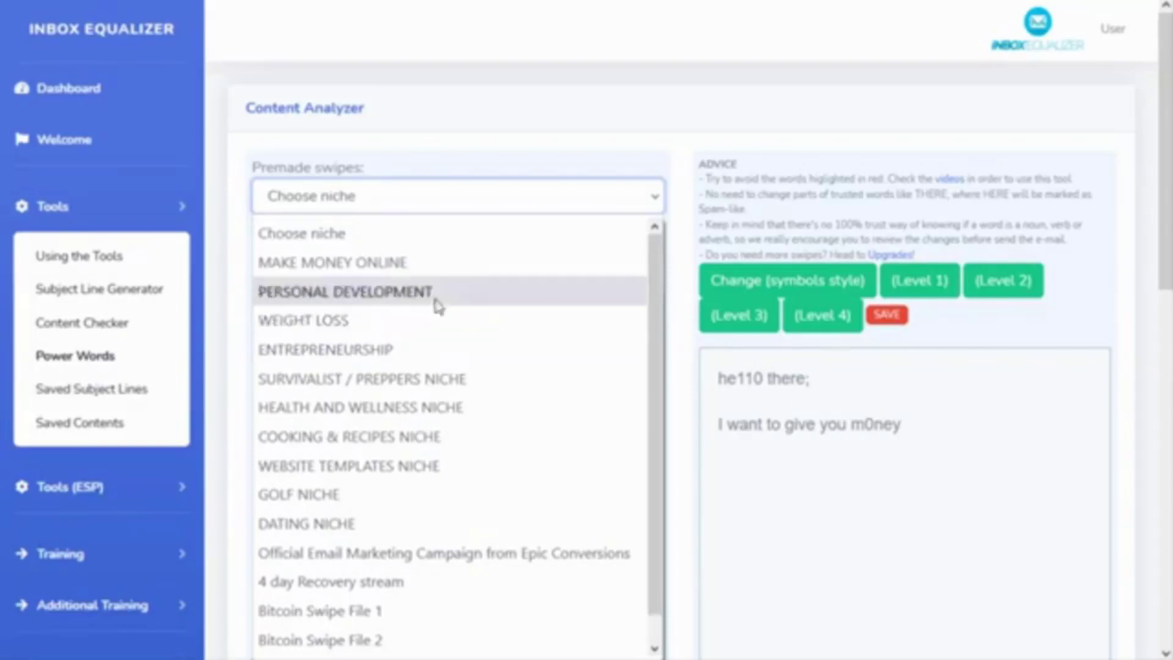
left_click(405, 320)
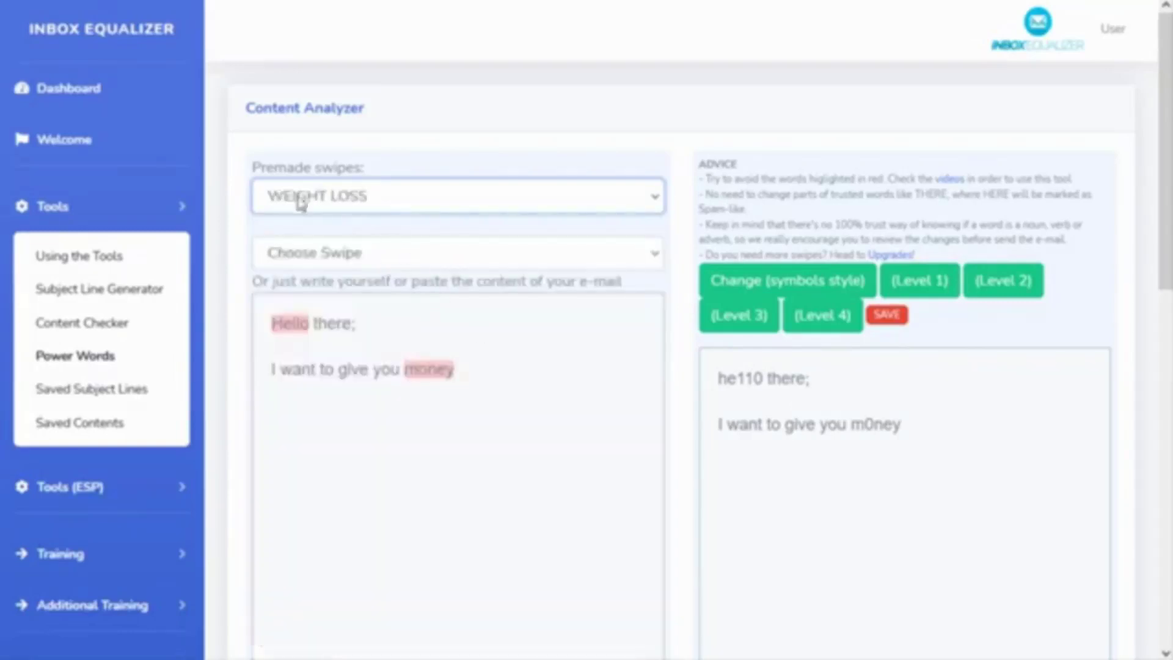
left_click(404, 253)
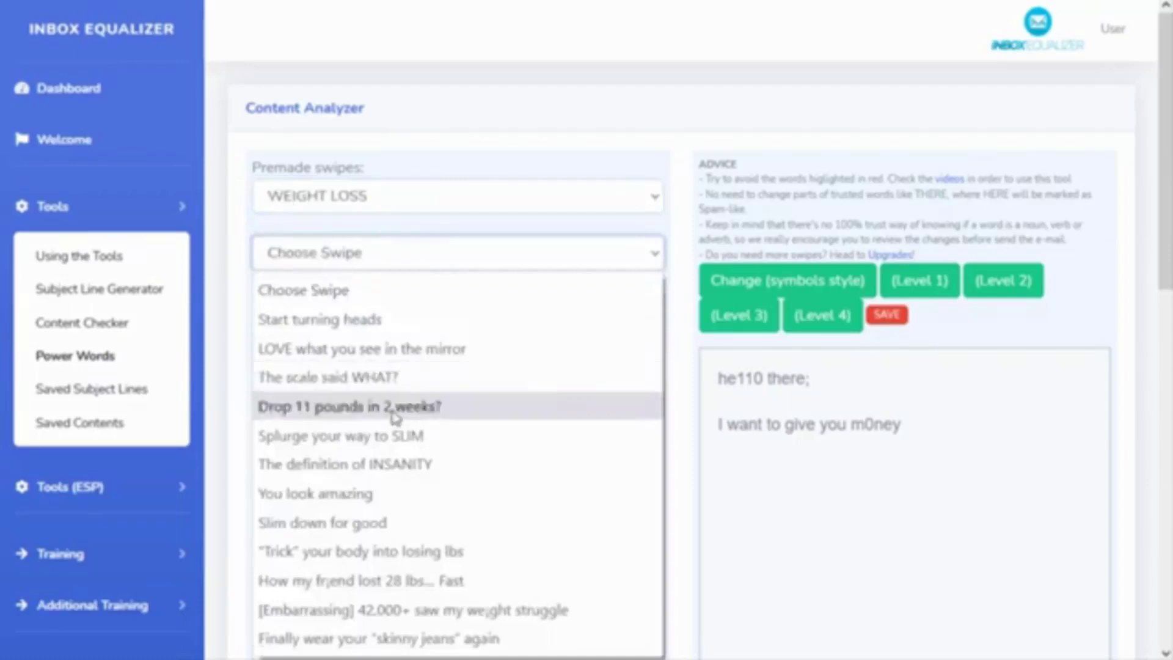
left_click(393, 411)
scroll(410, 409, "down", 9)
scroll(411, 409, "down", 4)
scroll(410, 409, "up", 12)
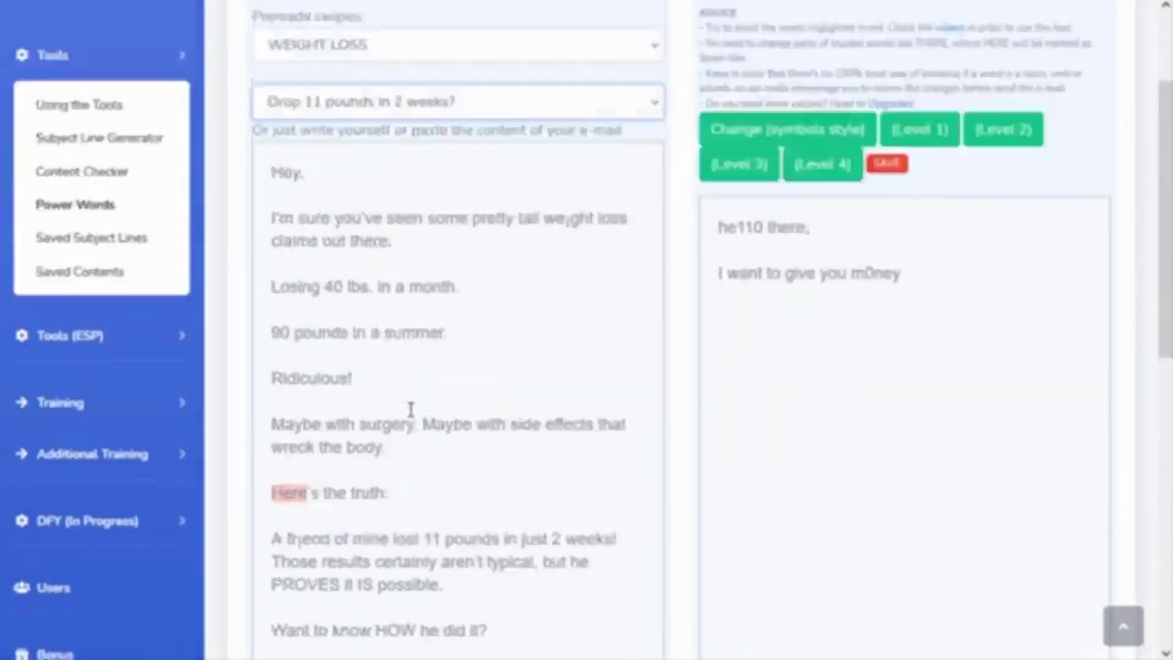
scroll(410, 410, "down", 4)
scroll(676, 118, "up", 3)
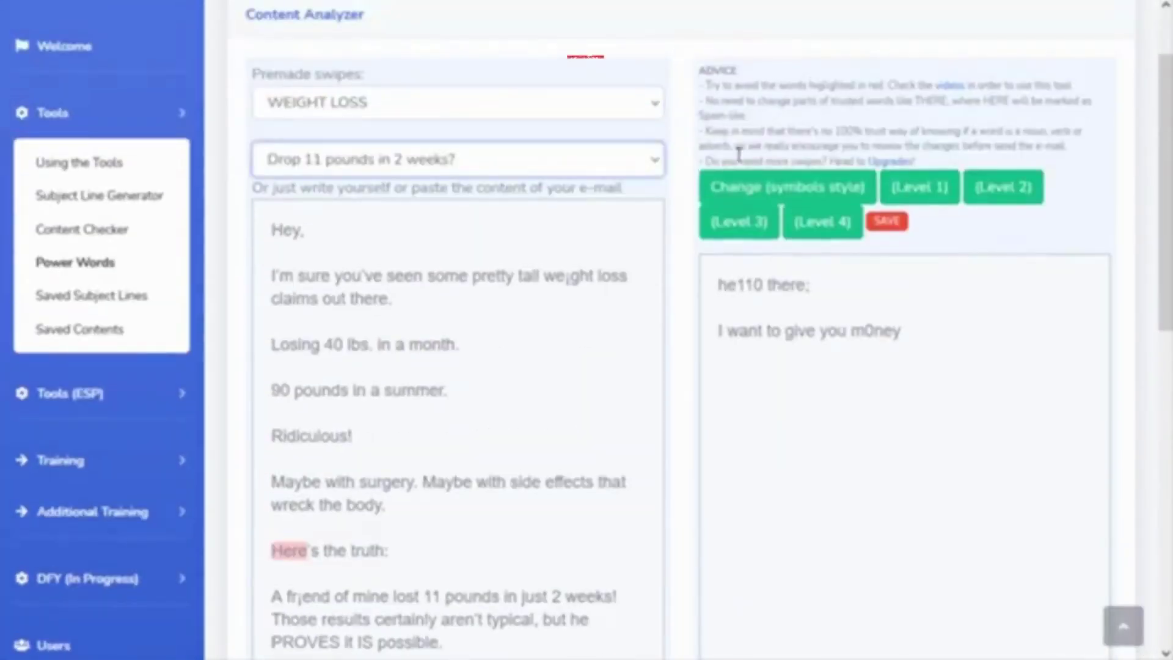
Step: Convert the Weight Loss swipe to symbols-style text and review the result
left_click(748, 198)
scroll(692, 375, "down", 1)
scroll(315, 361, "down", 2)
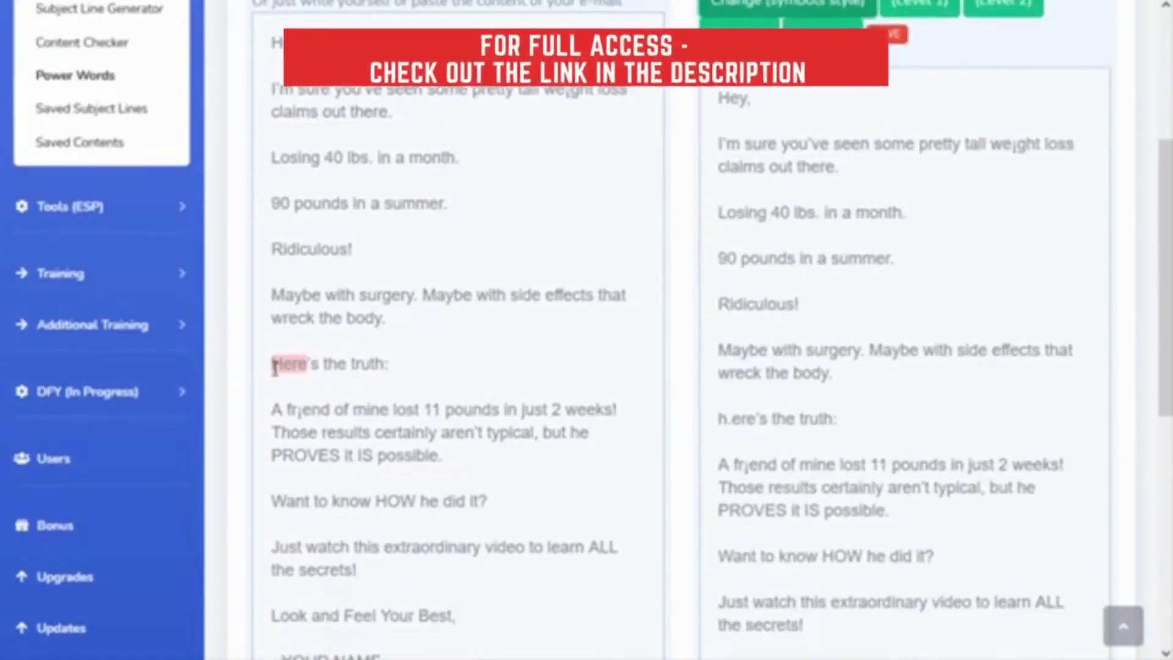
scroll(478, 380, "up", 2)
scroll(478, 380, "up", 2)
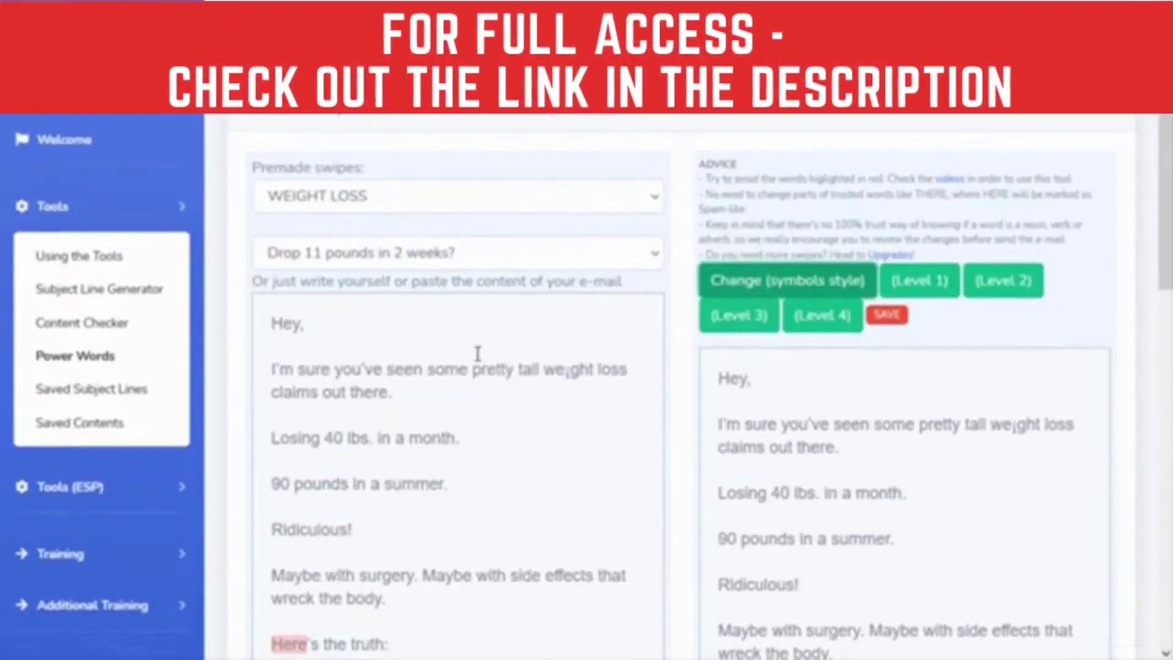
Step: Load the MAKE MONEY ONLINE swipe 'Steal my stuff' and scroll through it
left_click(387, 197)
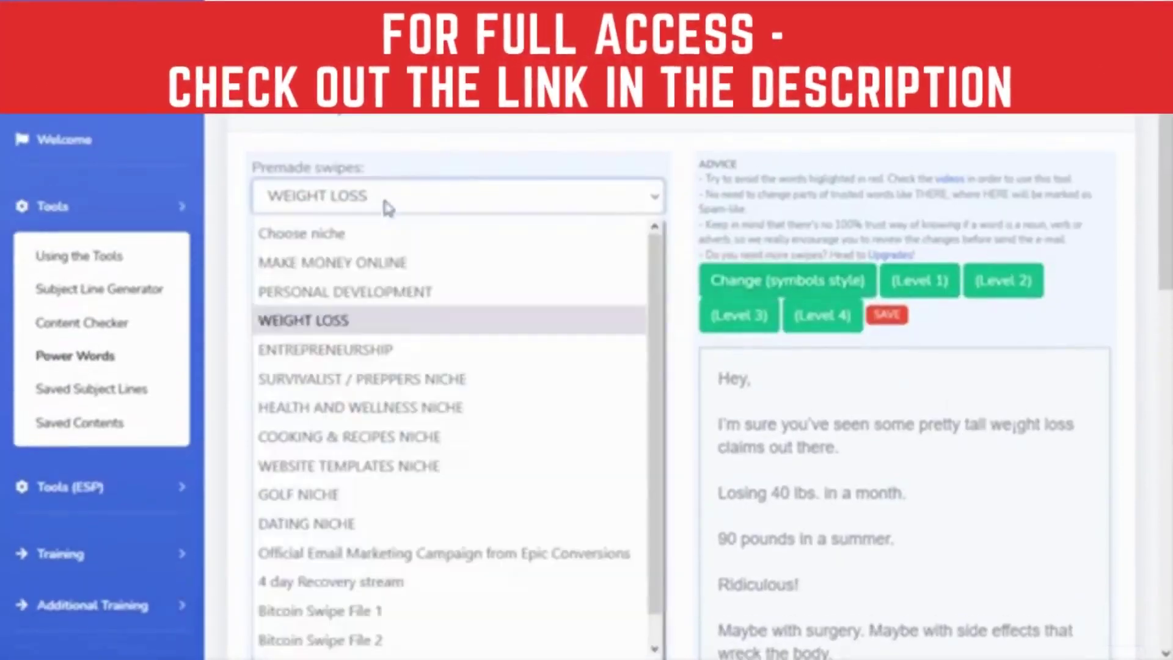
left_click(393, 264)
left_click(452, 264)
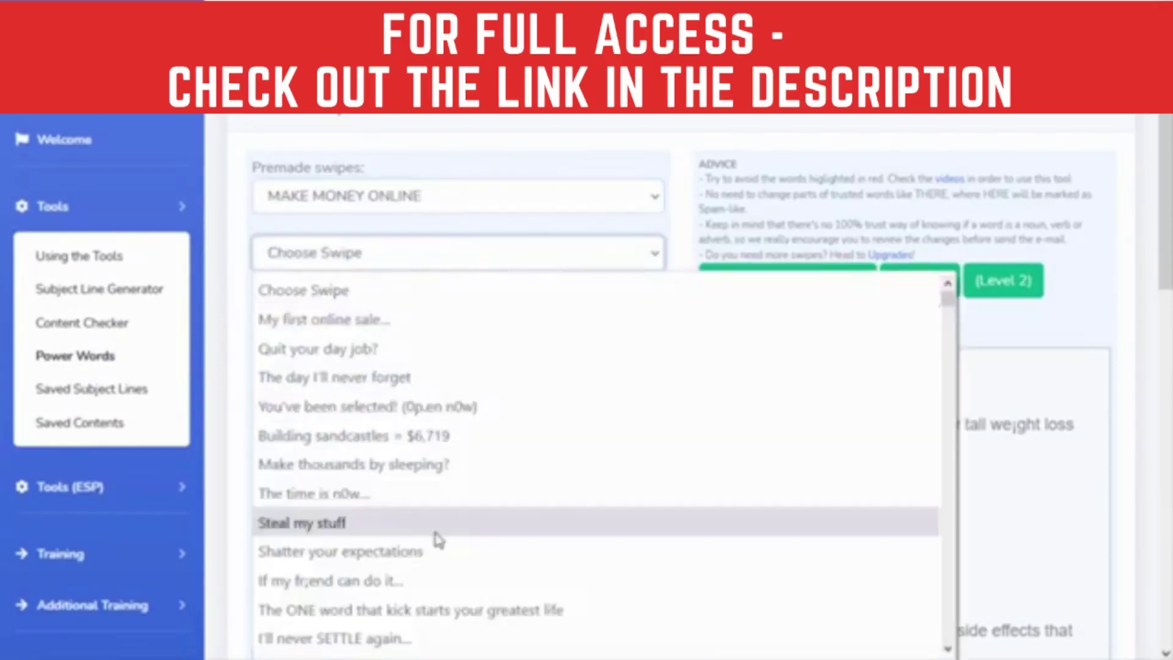
left_click(438, 530)
scroll(444, 494, "down", 3)
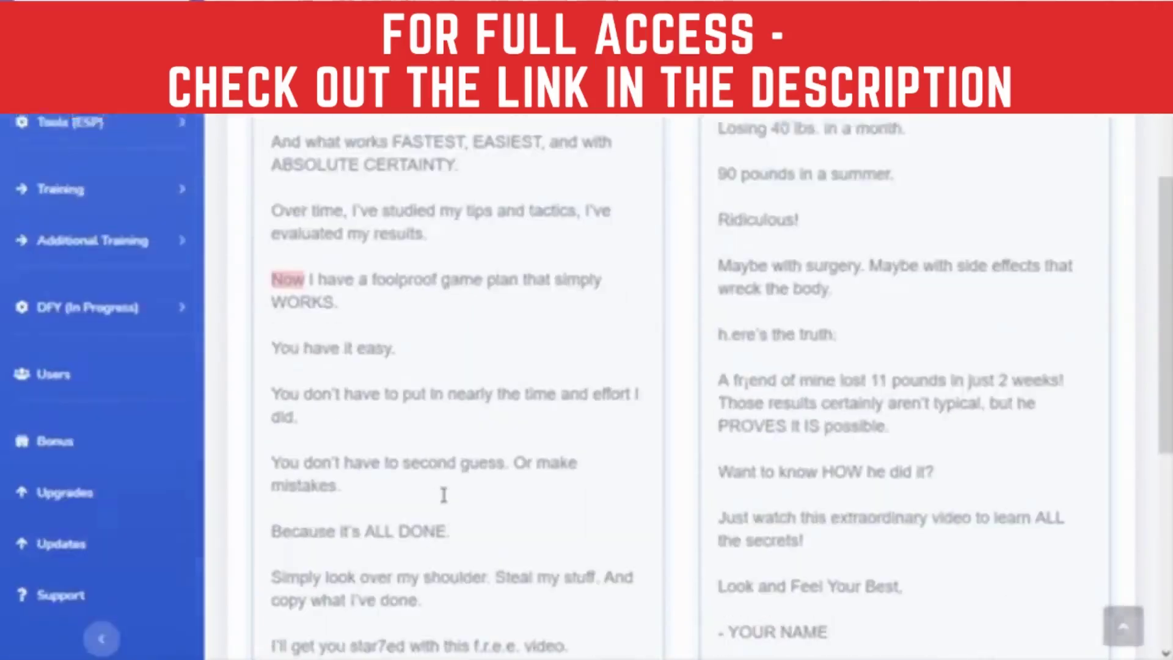
scroll(444, 493, "down", 2)
scroll(446, 496, "up", 7)
scroll(446, 497, "up", 2)
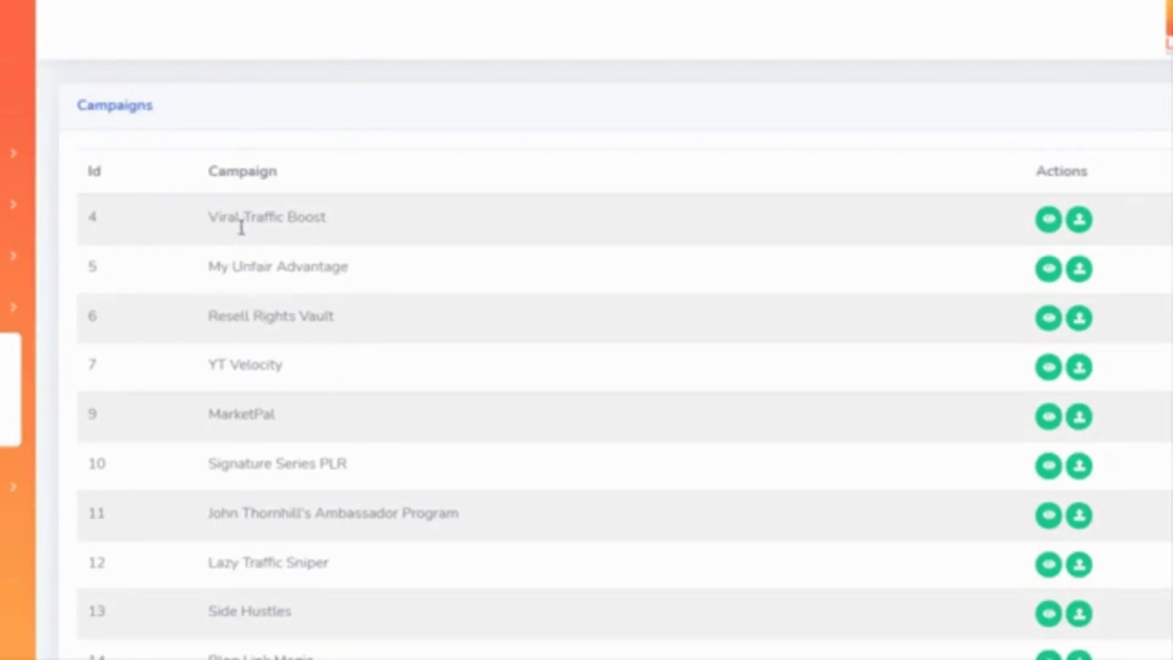
Step: Inspect the Viral Traffic Boost campaign's features and bonuses, then go back to Campaigns
left_click(1045, 226)
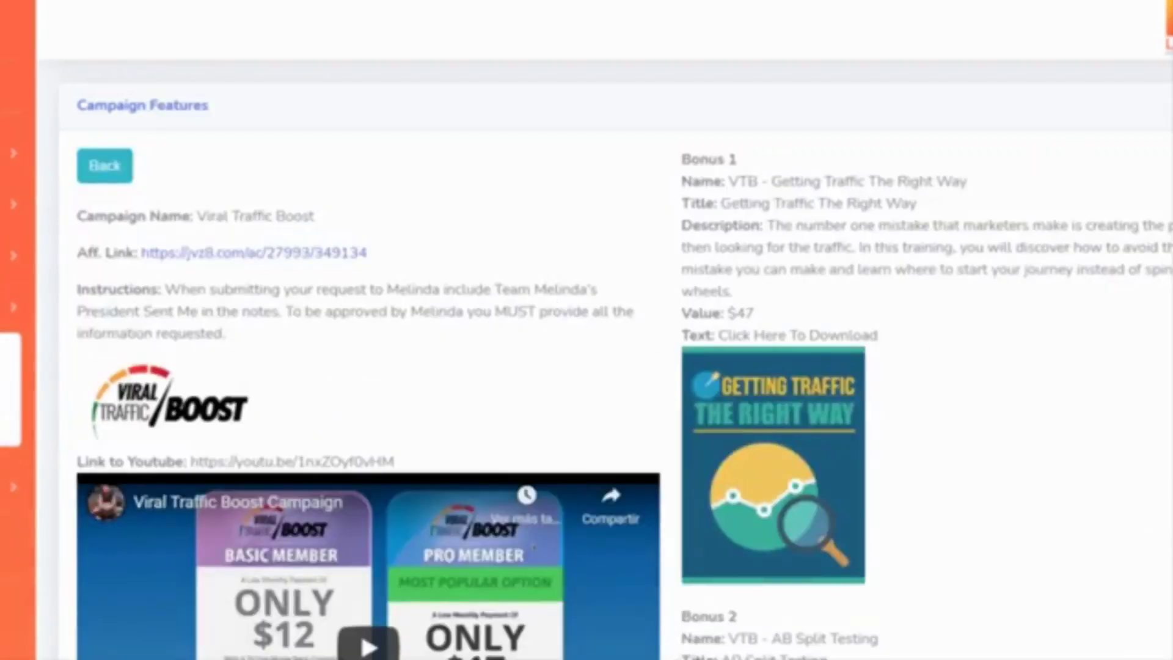
scroll(587, 330, "down", 6)
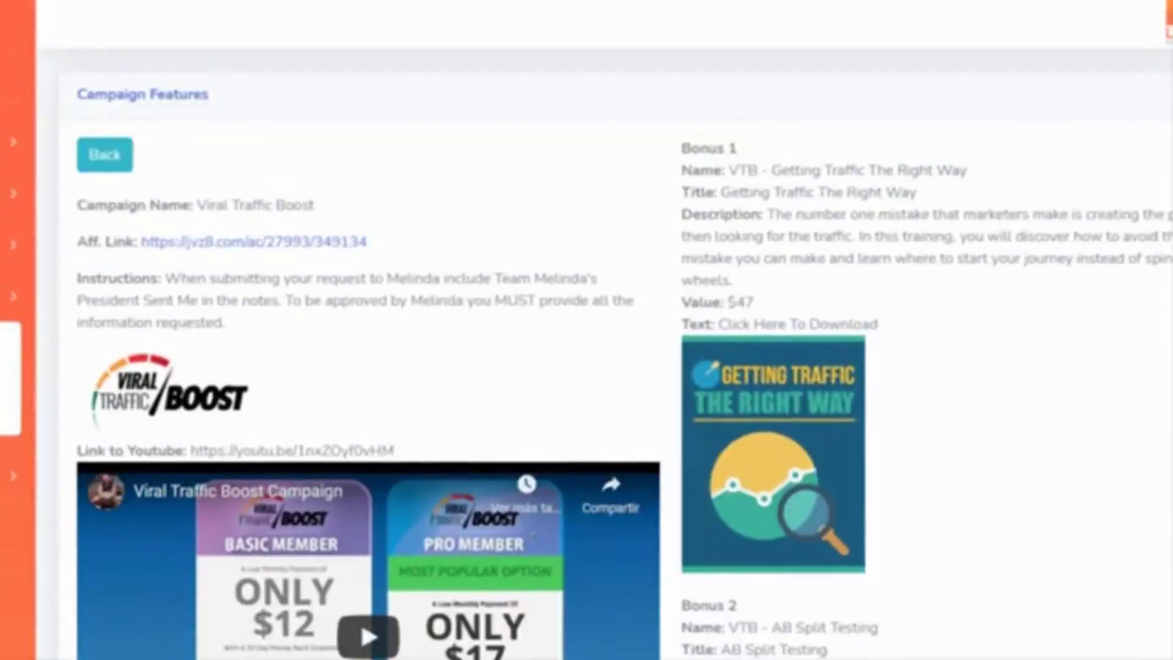
key("alt+Left")
Step: Open the Viral Traffic Boost join form and change the affiliate link to warriorplus.com/3254
left_click(1080, 221)
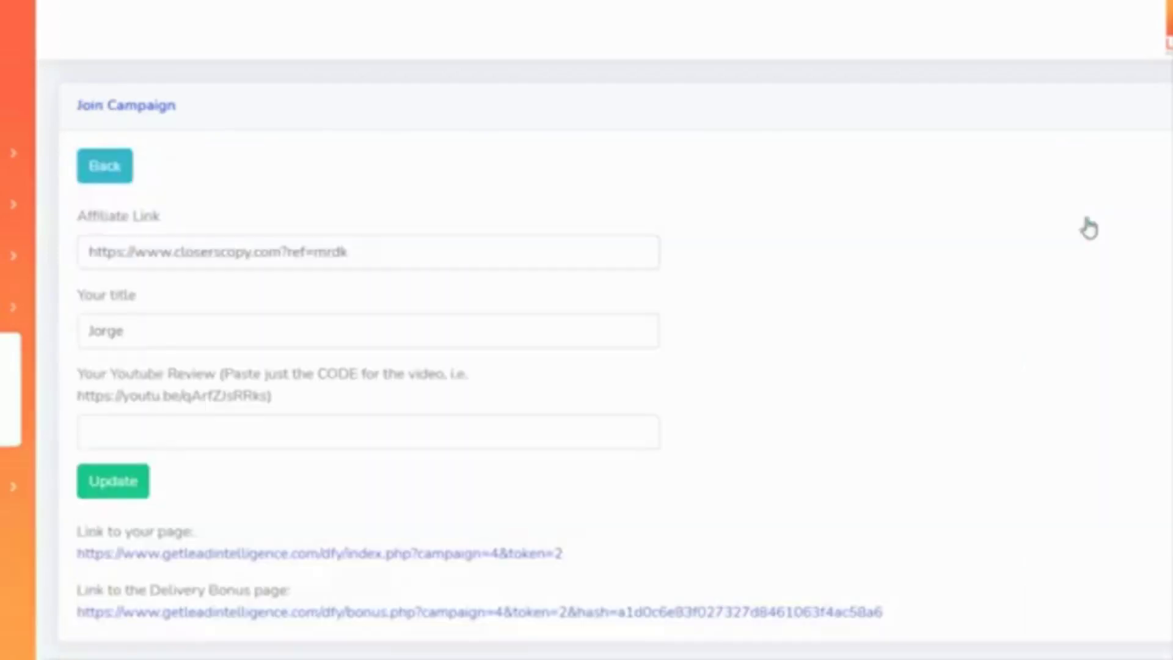
left_click_drag(394, 261, 95, 321)
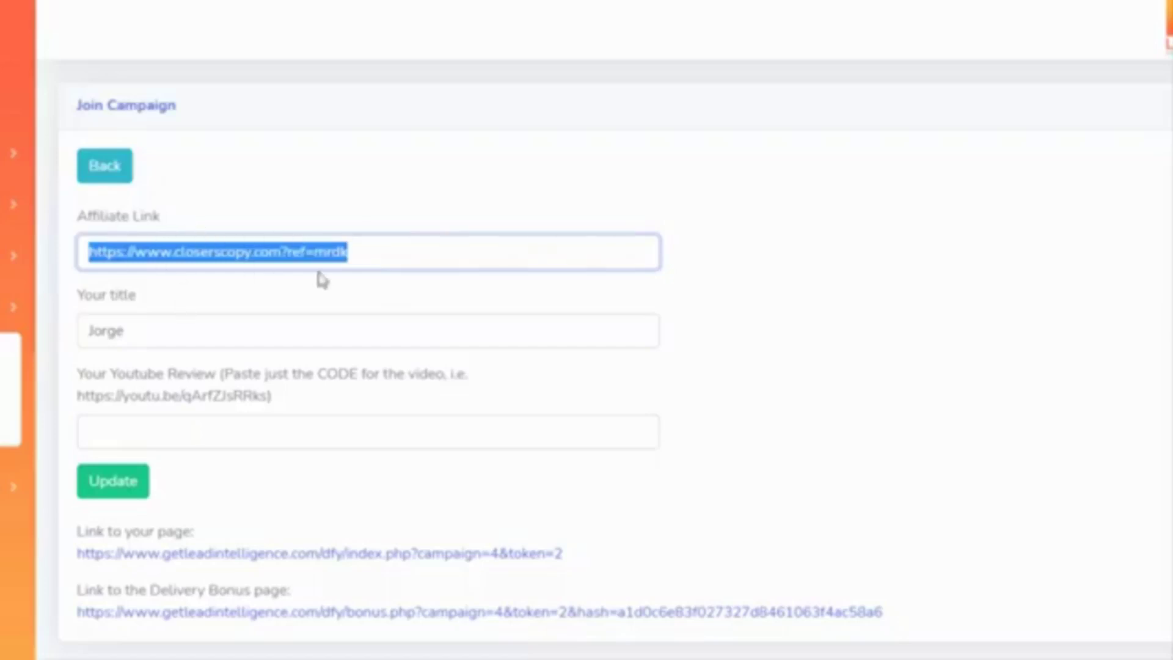
key("BackSpace")
key("ctrl+shift+Left")
key("ctrl+shift+Left")
key("ctrl+shift+Left")
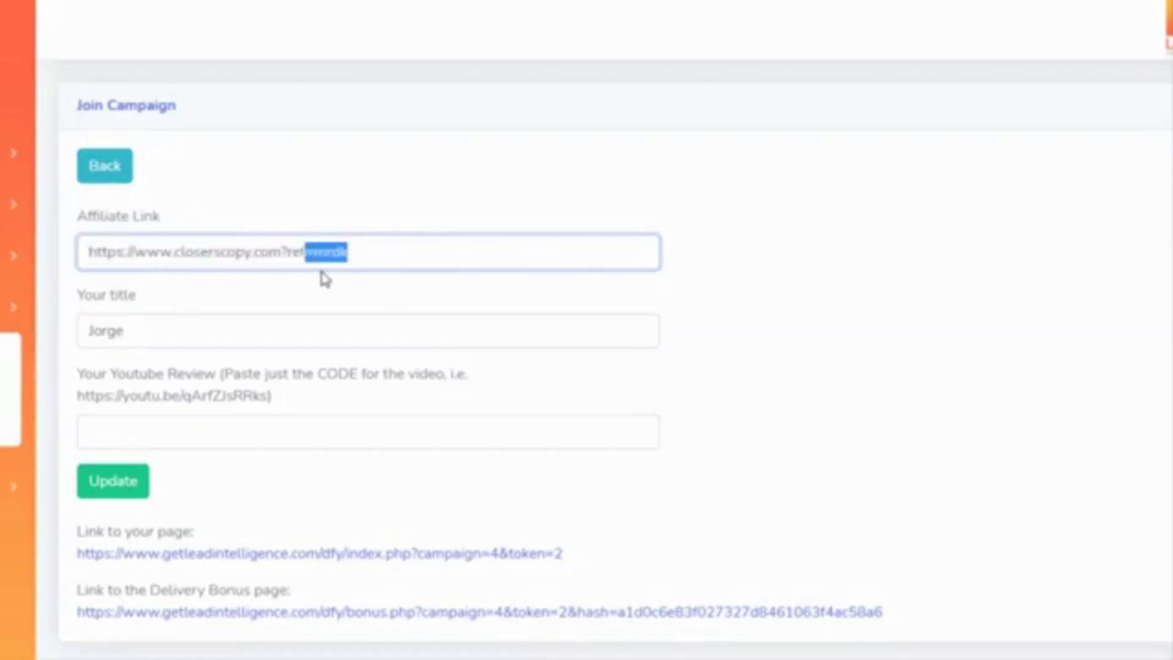
key("ctrl+shift+Left")
type("warriorplus")
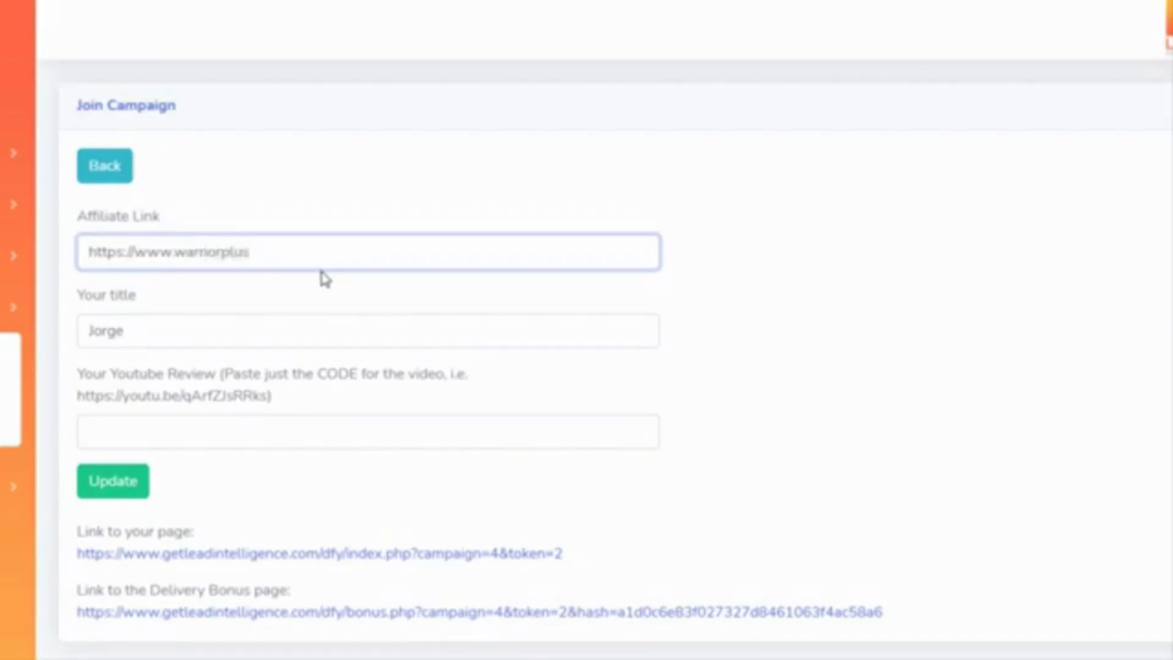
type(".com/3254/345dfe/ff")
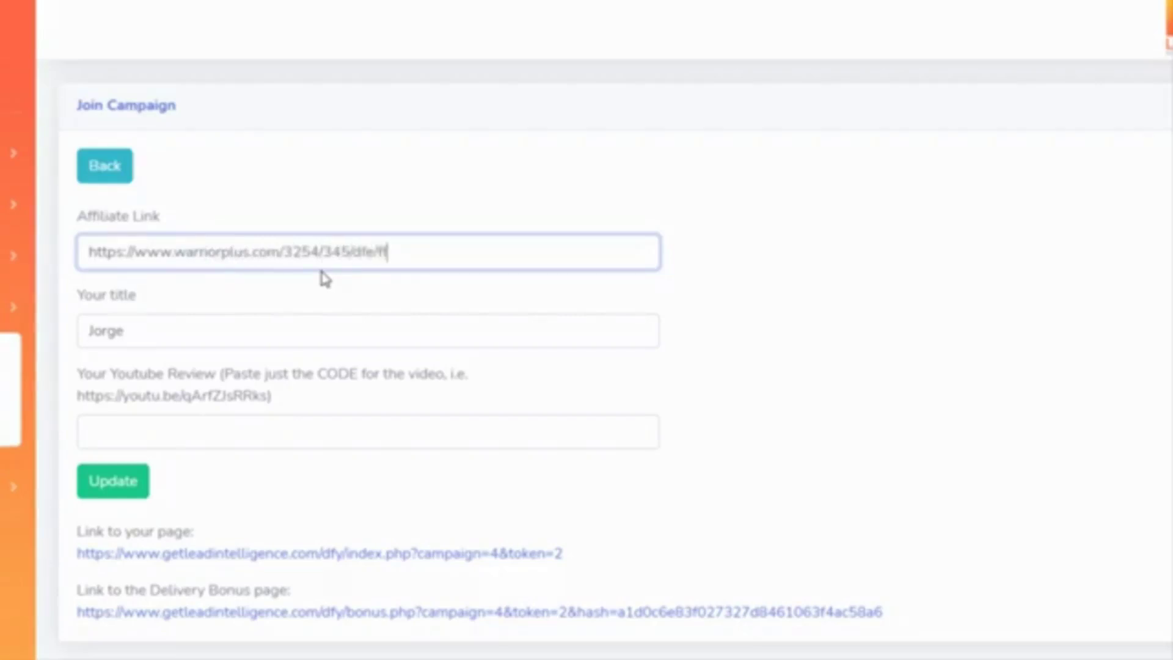
left_click(139, 321)
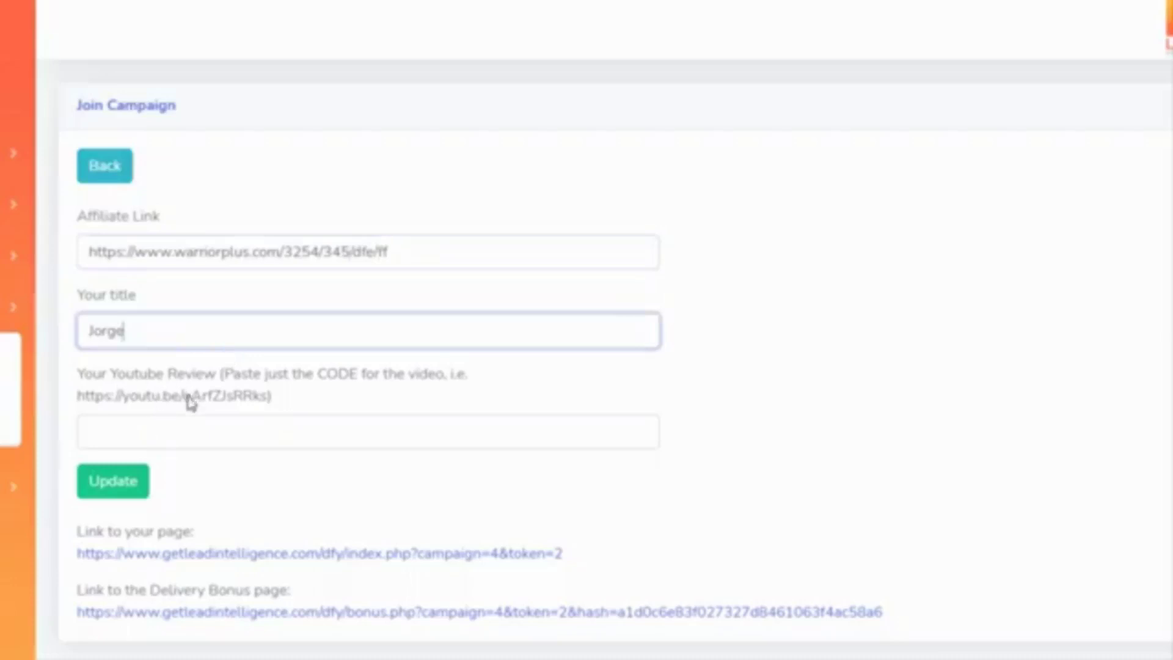
Step: Paste YouTube code qArfZJsRRks into the review field and update the join details
left_click_drag(184, 397, 259, 403)
left_click(299, 459)
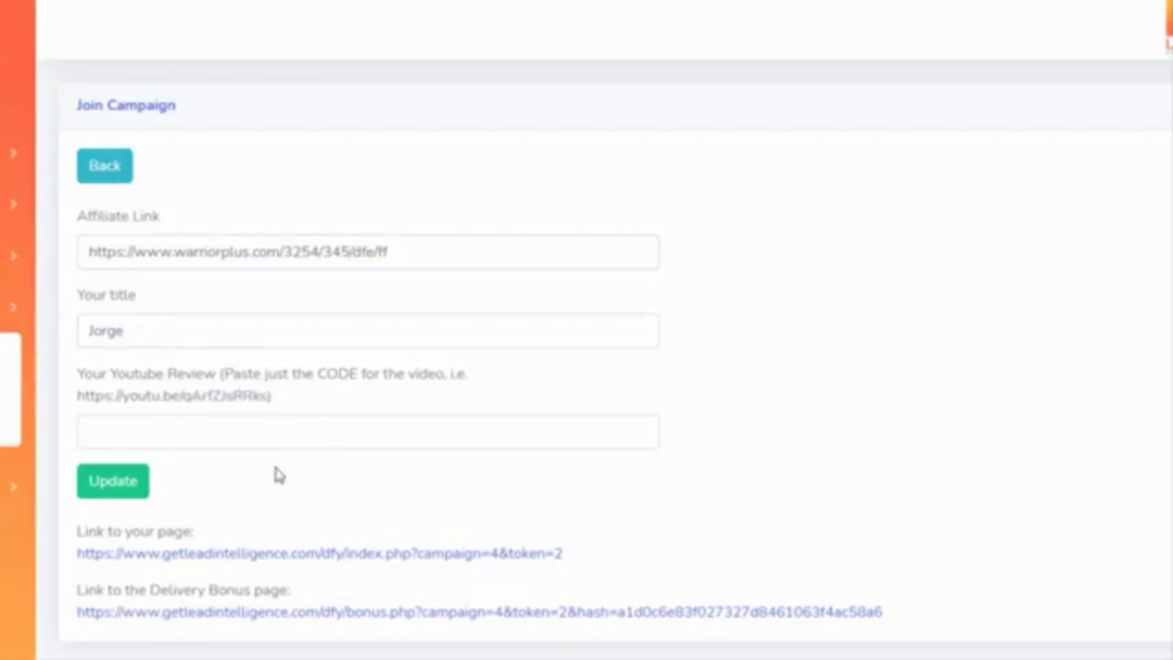
left_click(124, 493)
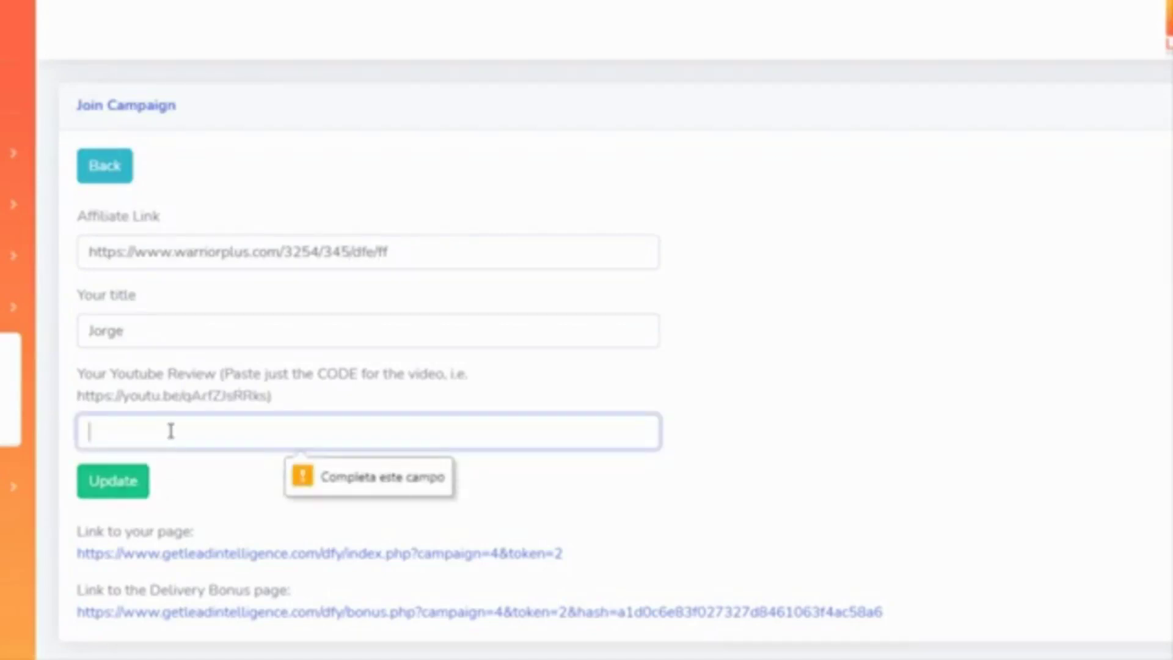
left_click_drag(189, 401, 264, 402)
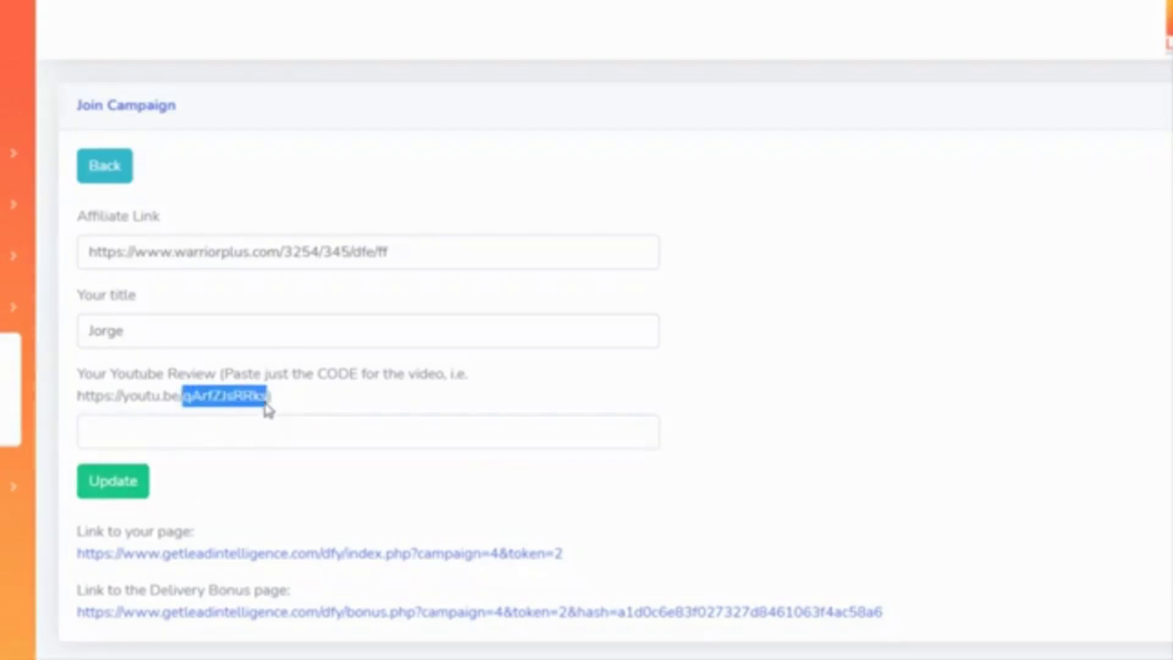
key("ctrl+c")
left_click(199, 428)
key("ctrl+v")
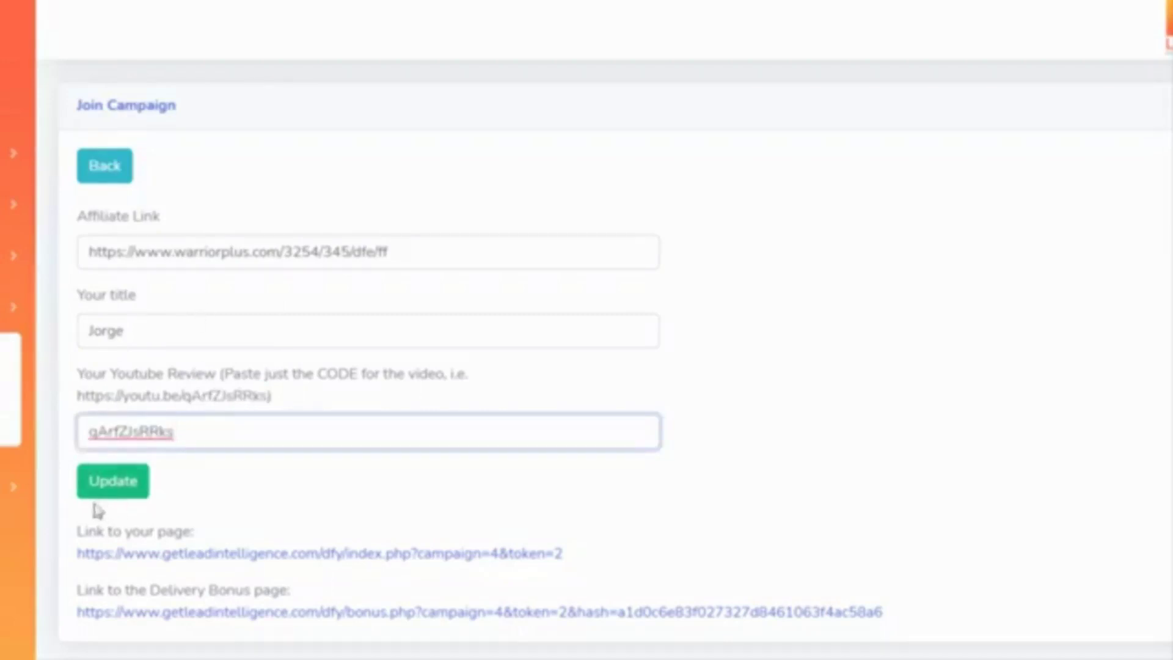
left_click(127, 495)
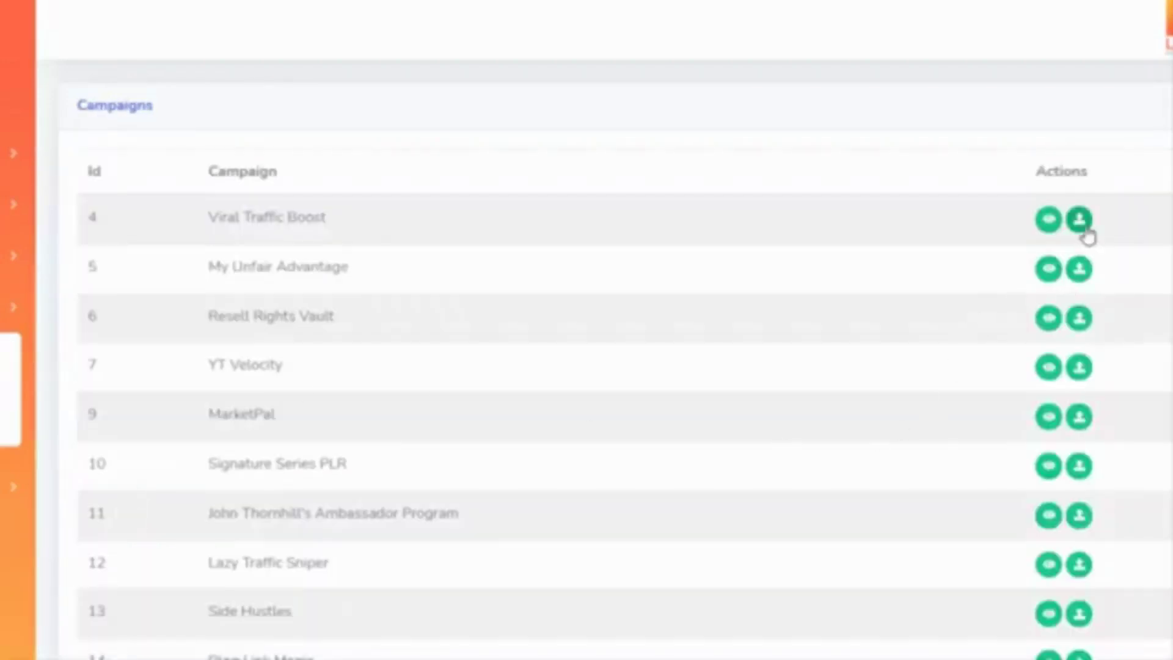
Step: Open the personal Viral Traffic Boost page and scroll down to Exclusive Bonus #1, Getting Traffic The Right Way
left_click(1081, 224)
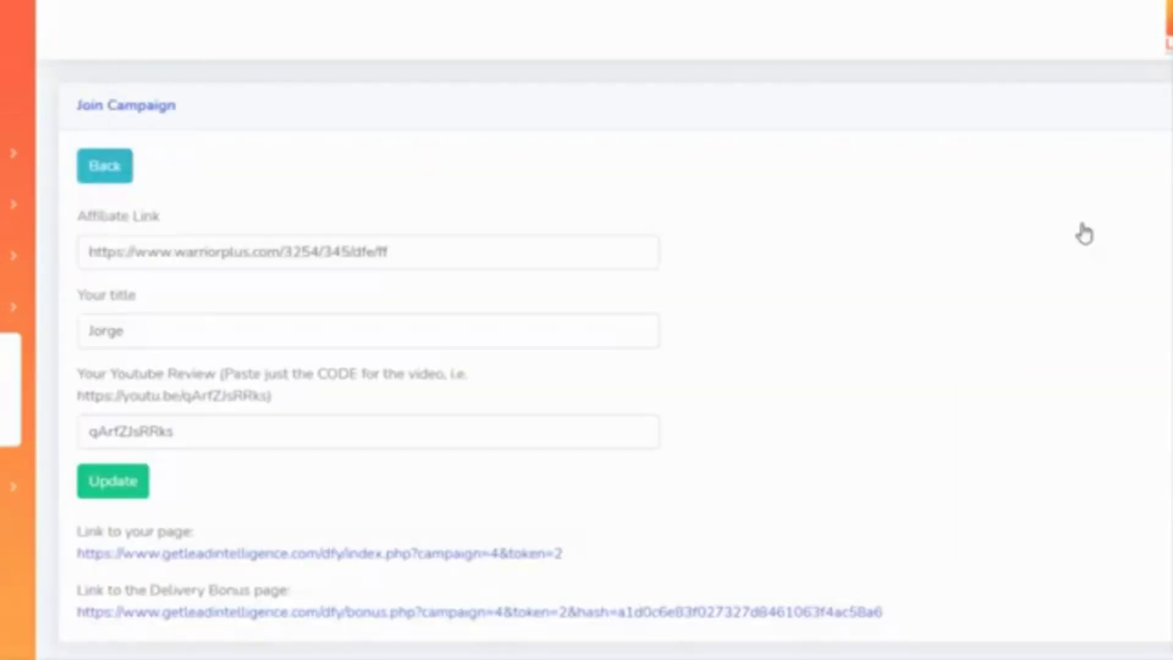
left_click(295, 553)
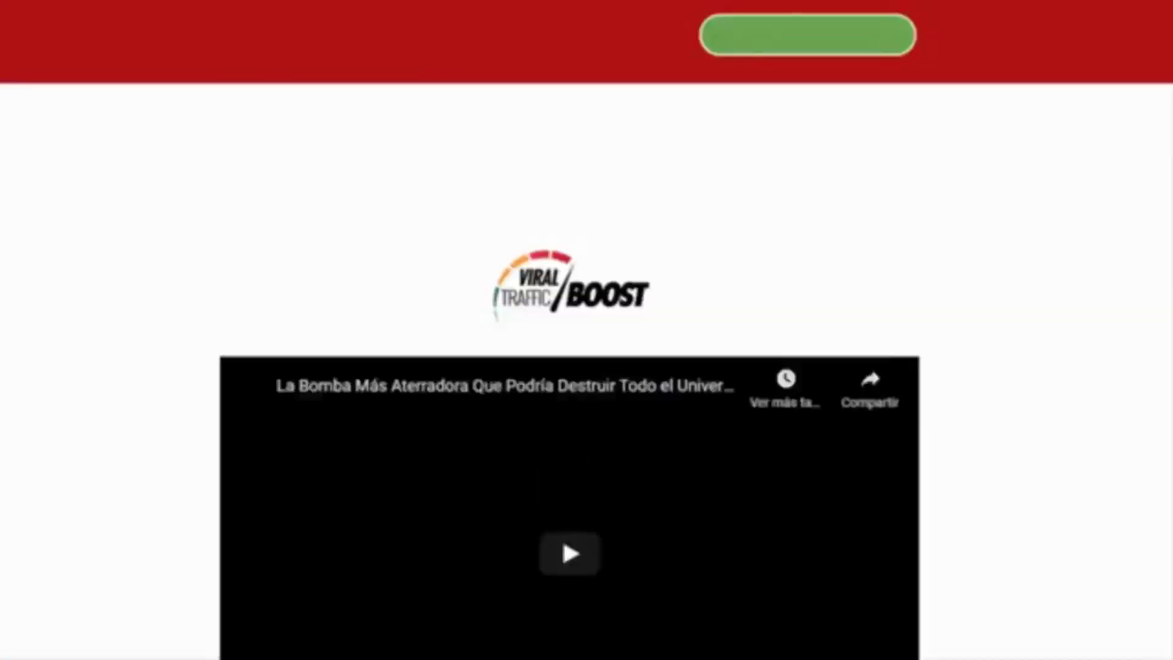
scroll(519, 158, "down", 10)
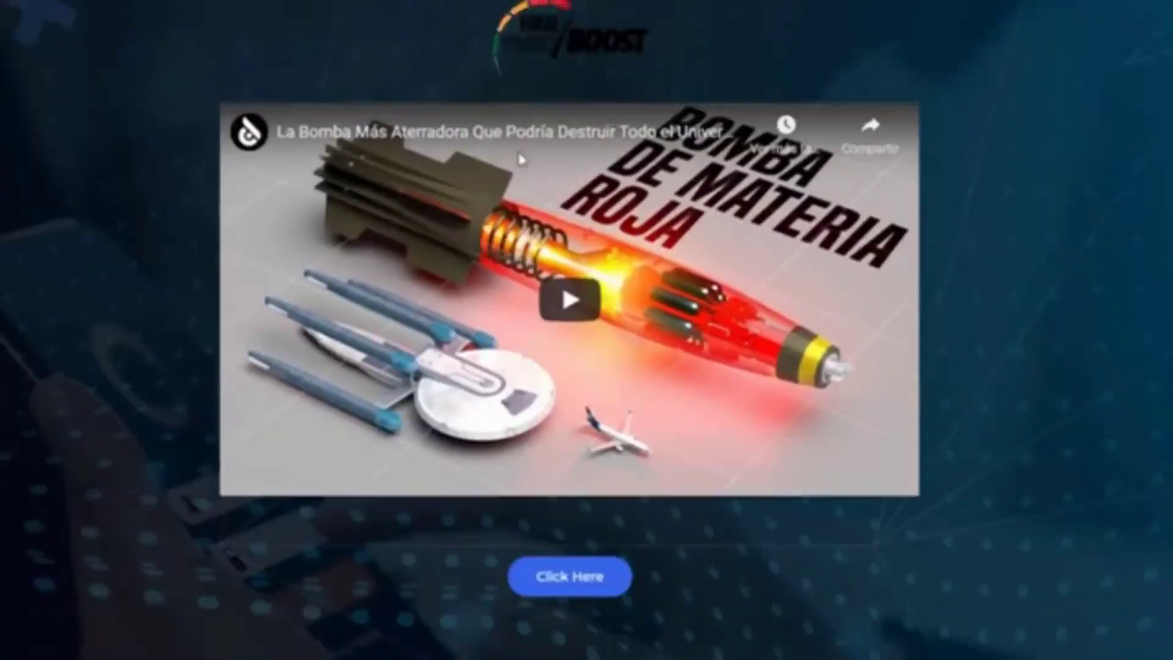
scroll(521, 160, "down", 15)
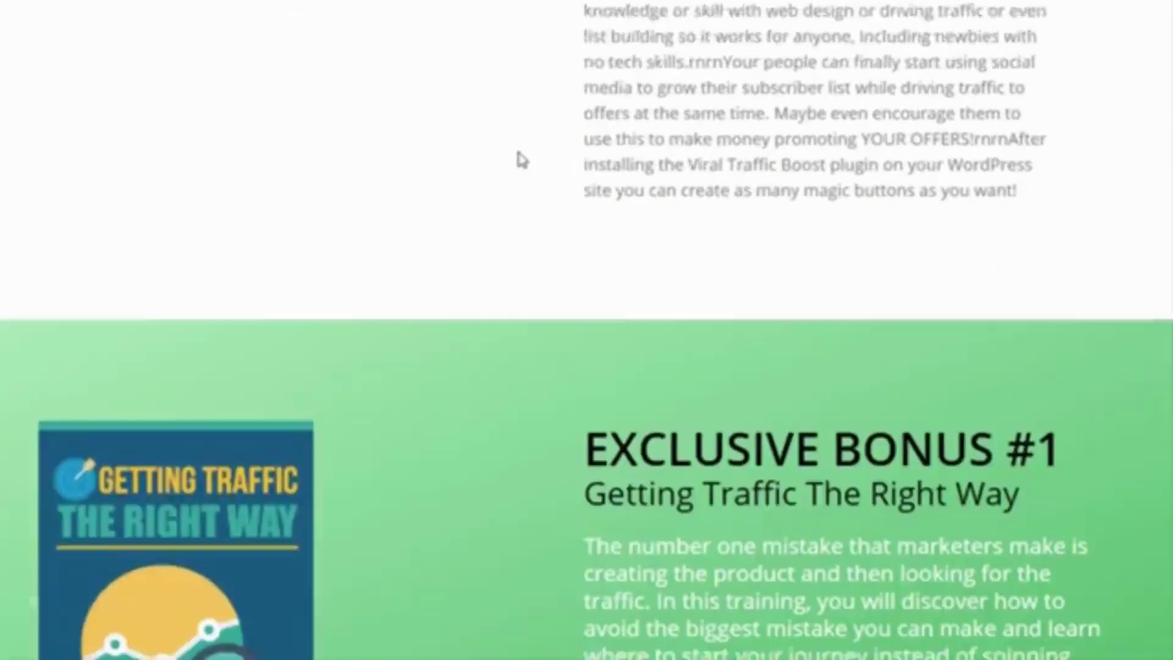
scroll(520, 159, "down", 13)
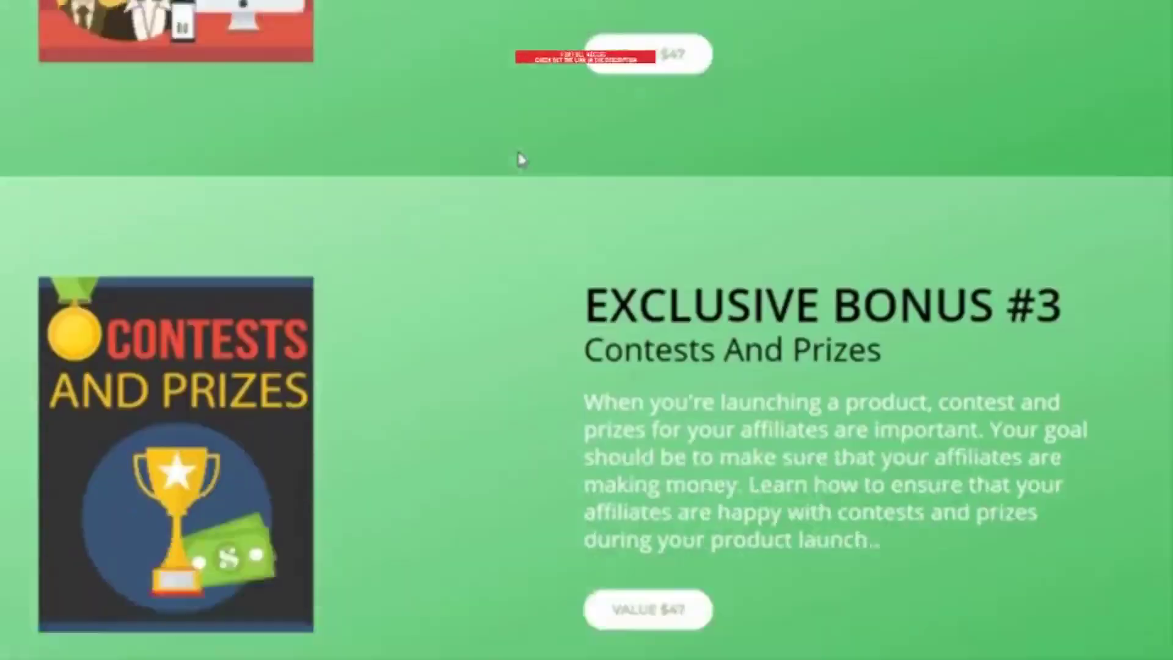
scroll(635, 352, "down", 20)
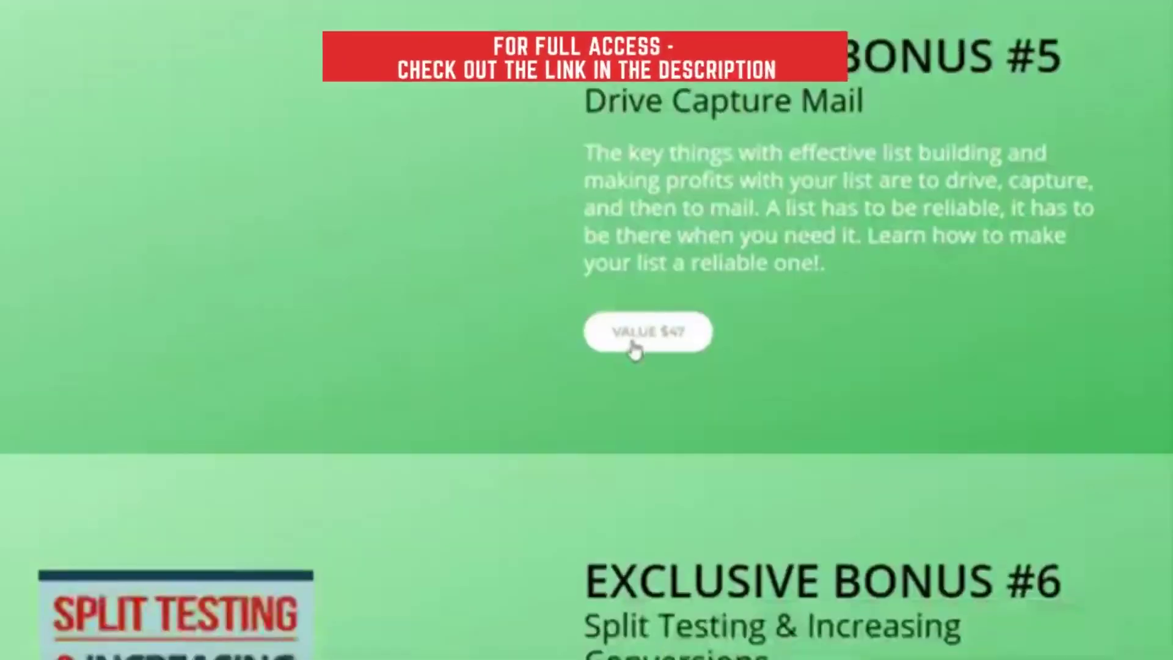
scroll(634, 341, "down", 15)
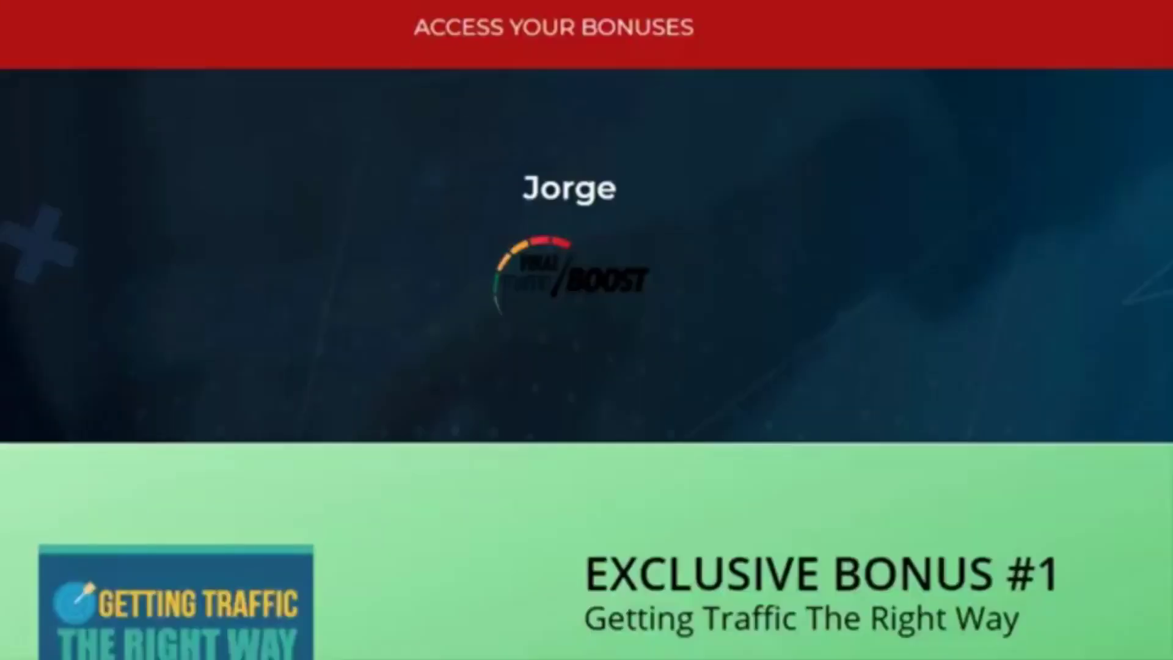
scroll(577, 204, "down", 9)
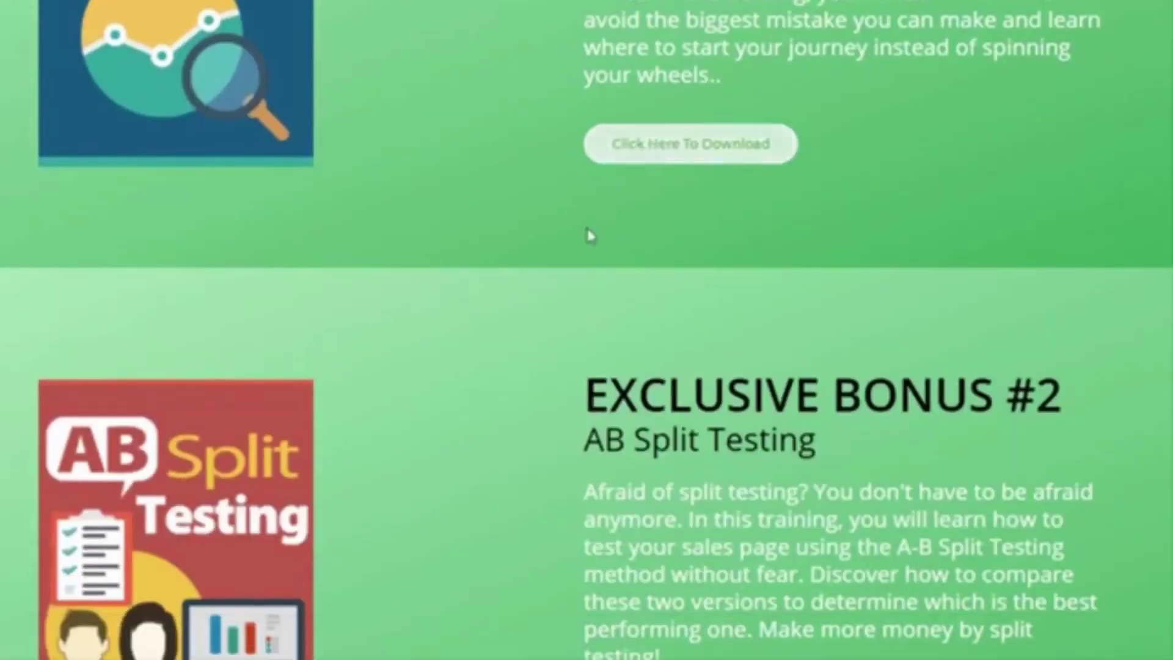
scroll(520, 217, "down", 8)
scroll(410, 220, "down", 14)
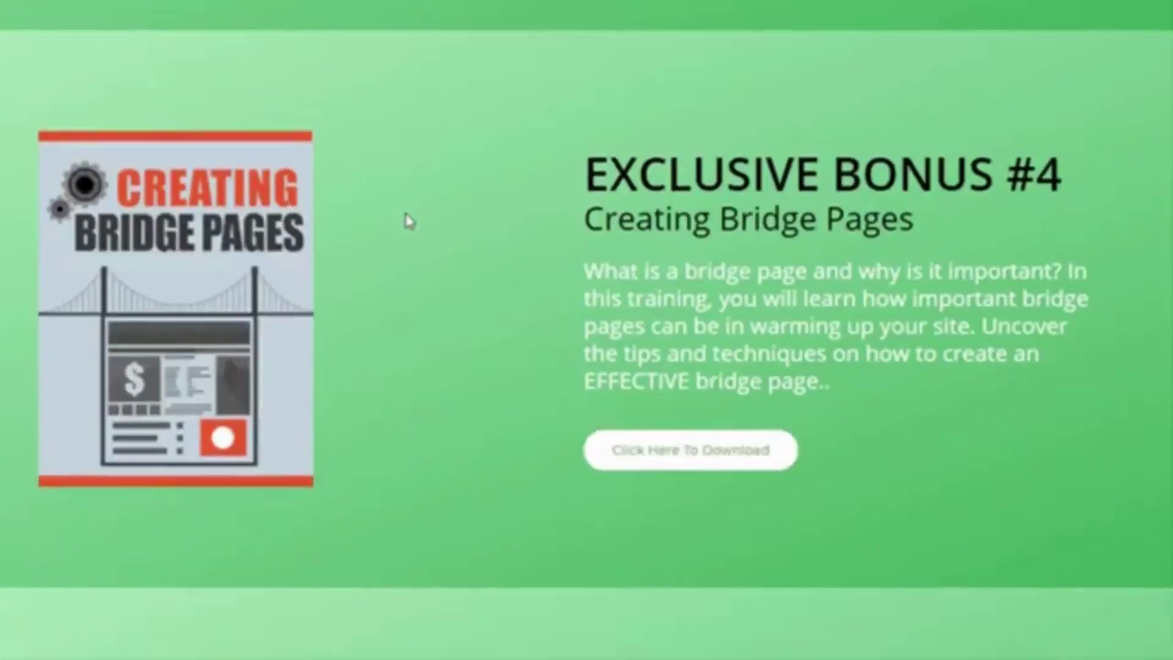
scroll(410, 220, "up", 13)
scroll(409, 221, "up", 9)
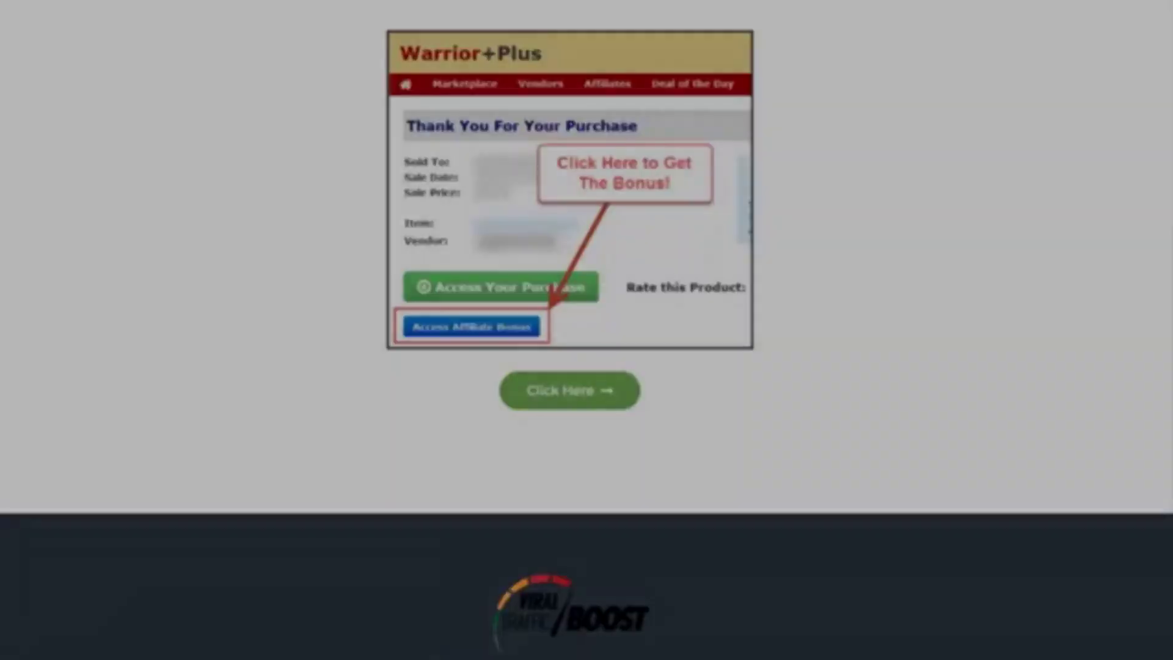